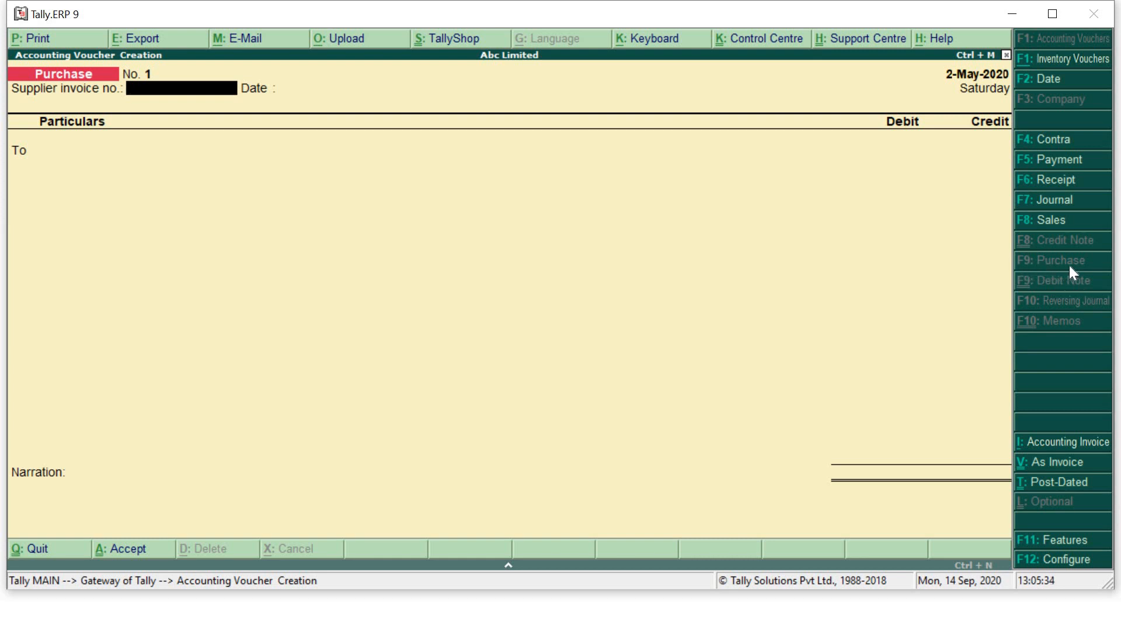
pyautogui.click(1077, 156)
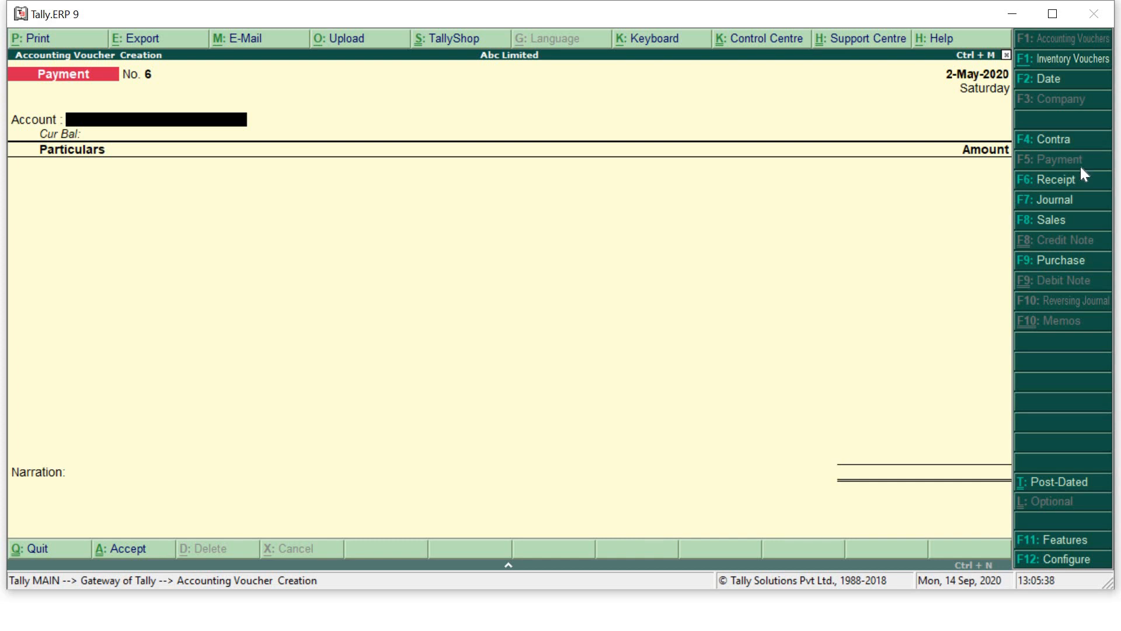
pyautogui.click(1083, 186)
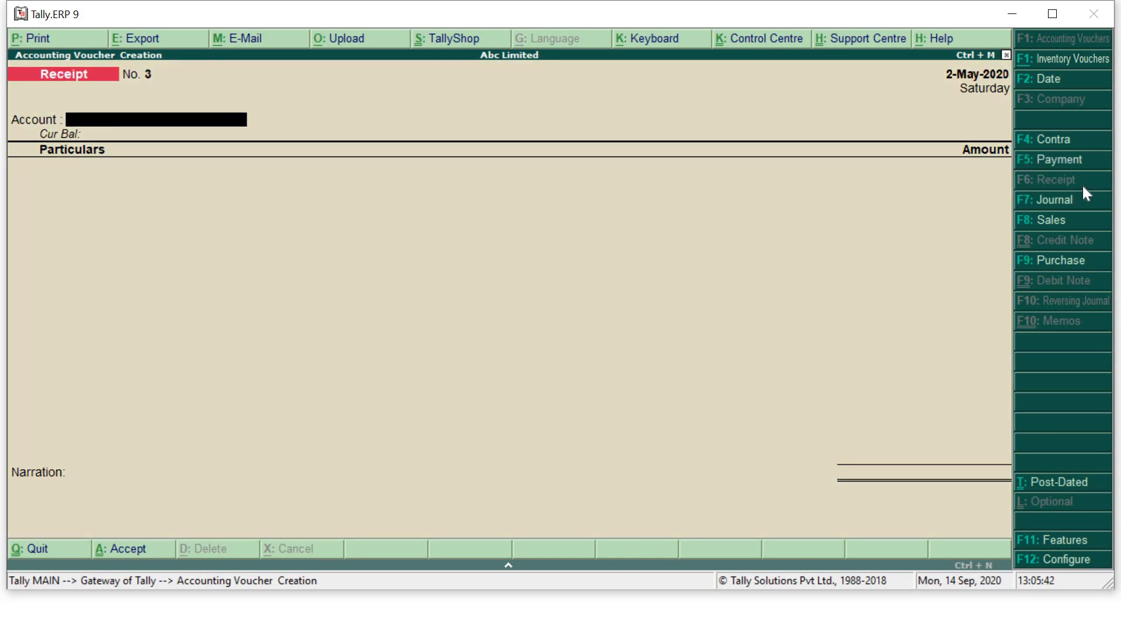
pyautogui.click(1069, 266)
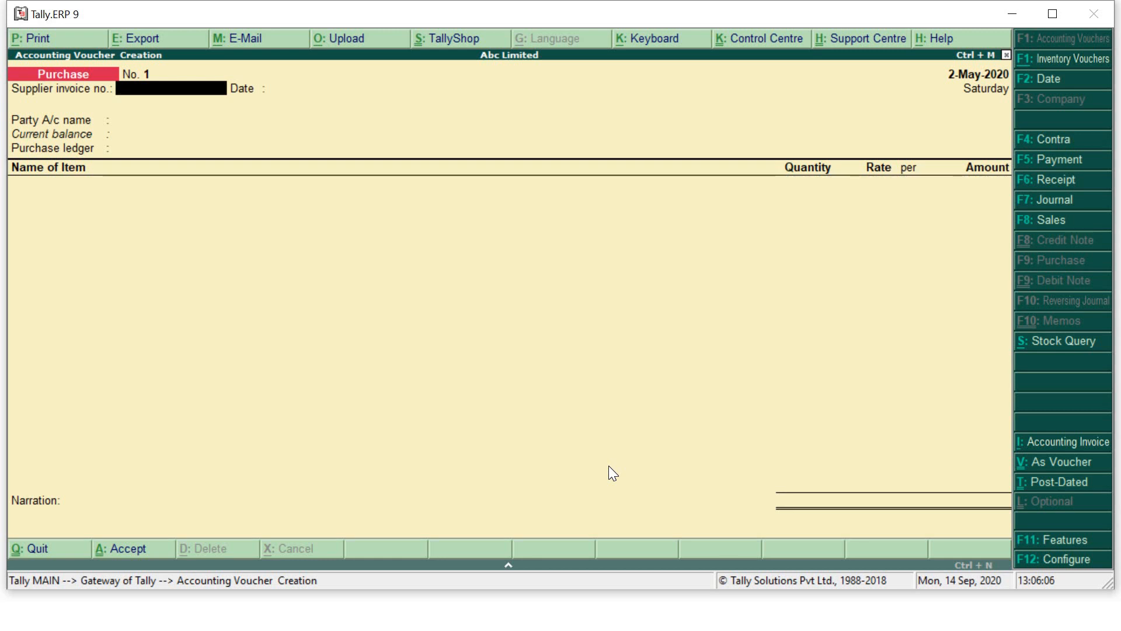
# - Switch the purchase entry from invoice to voucher mode and set the voucher date to 1-Apr-2020
pyautogui.click(1068, 467)
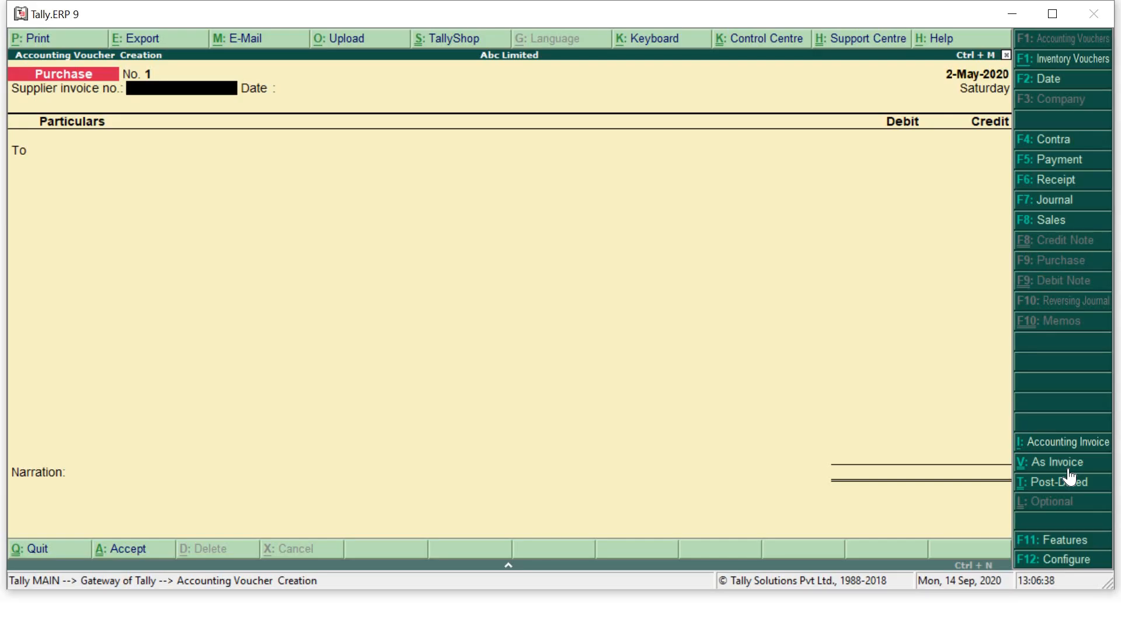
pyautogui.click(1068, 468)
pyautogui.press('F2')
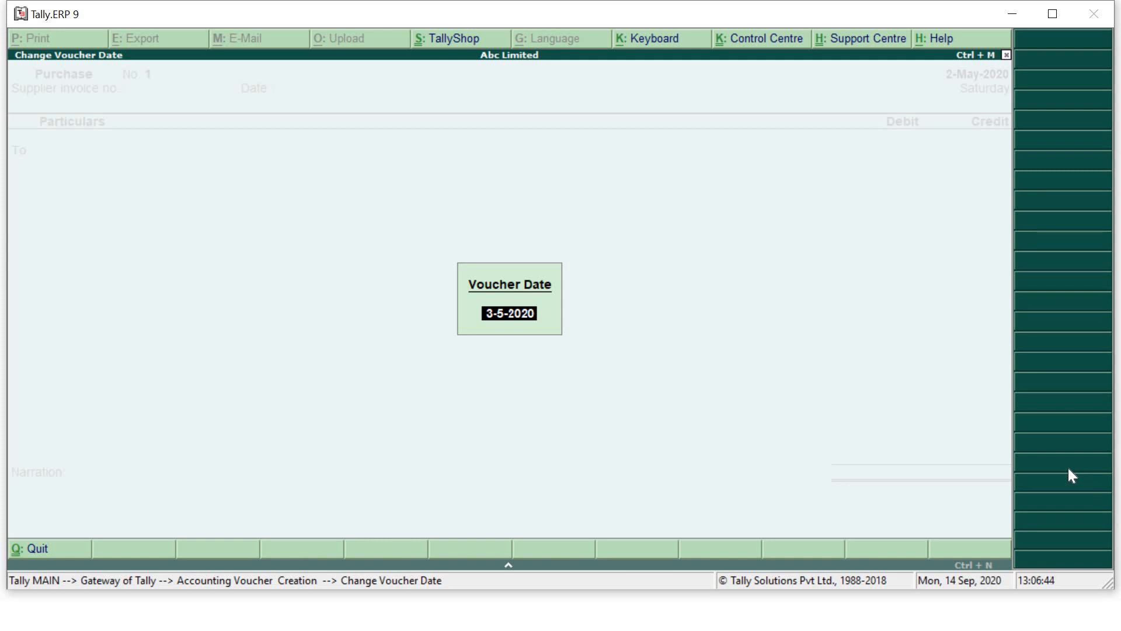
pyautogui.write('1-4')
pyautogui.press('Return')
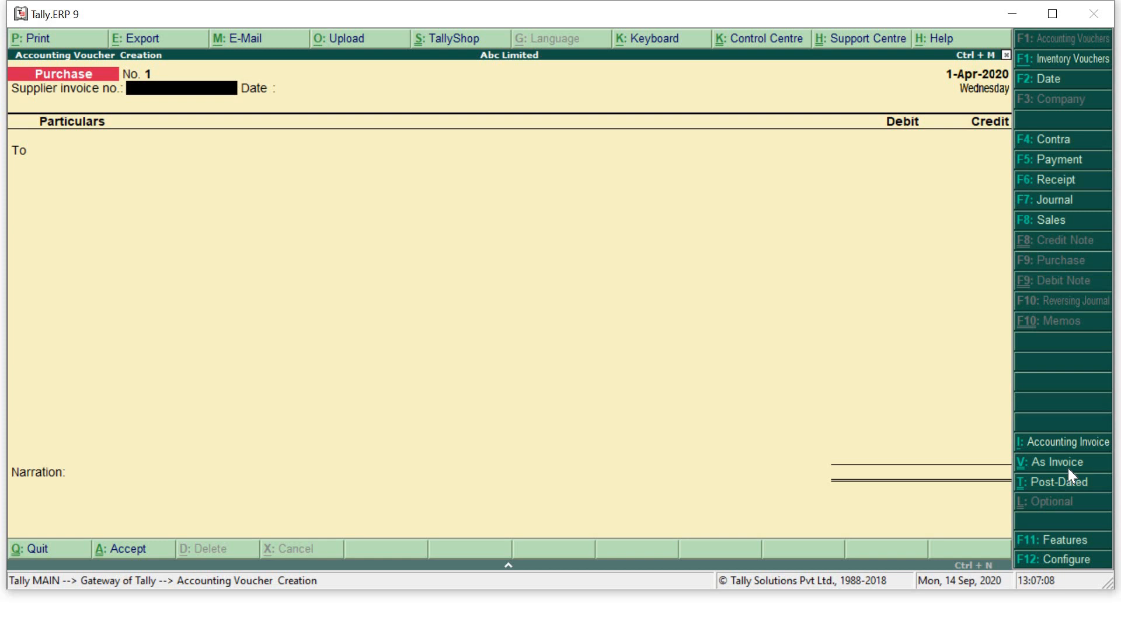
# - Enter supplier invoice number 1/2020-2021 with the invoice date 1-Apr-2020
pyautogui.write('1/2020-2021')
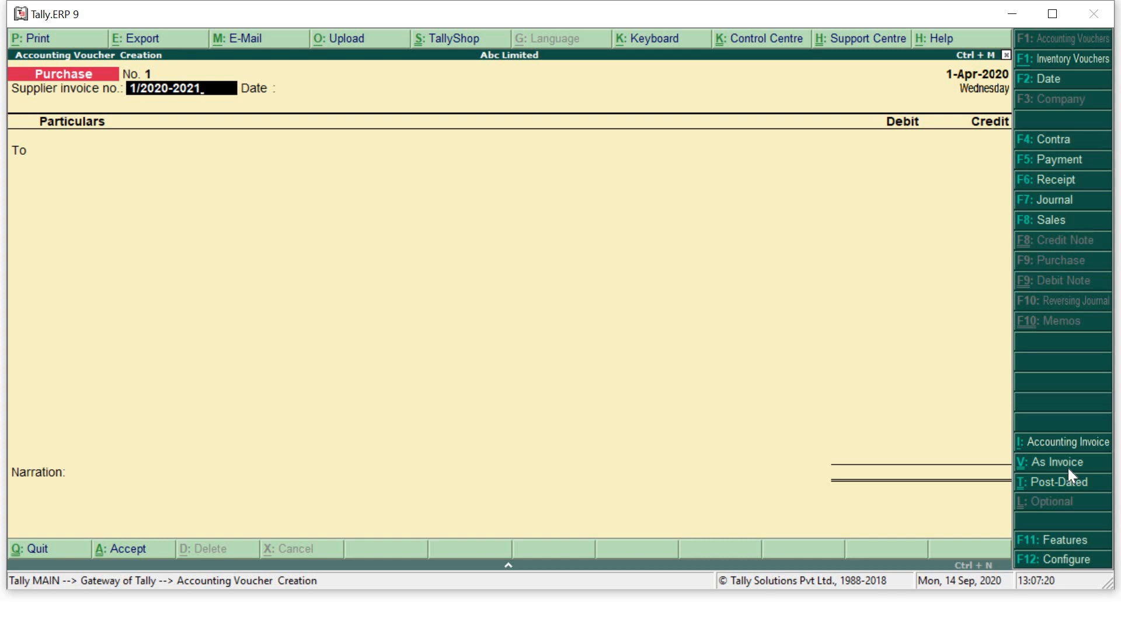
pyautogui.press('Return')
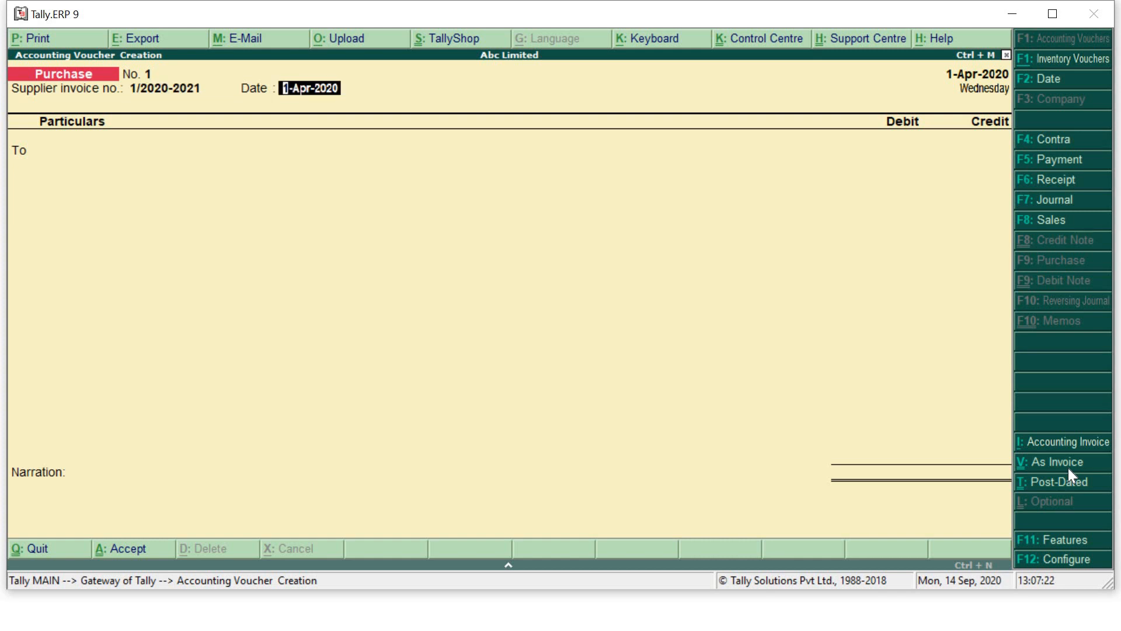
pyautogui.write('1-4')
pyautogui.press('Return')
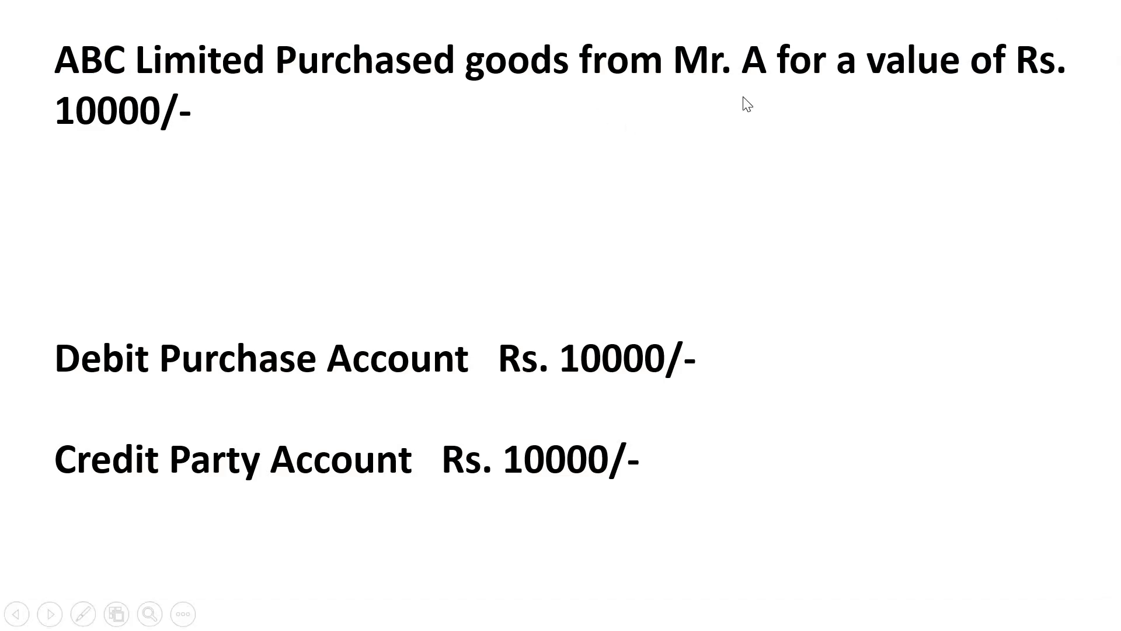
# - Switch back to Tally.ERP 9 and define a new ledger with the supplier's name under the Sundry Creditors group
pyautogui.hotkey('alt', 'Tab')
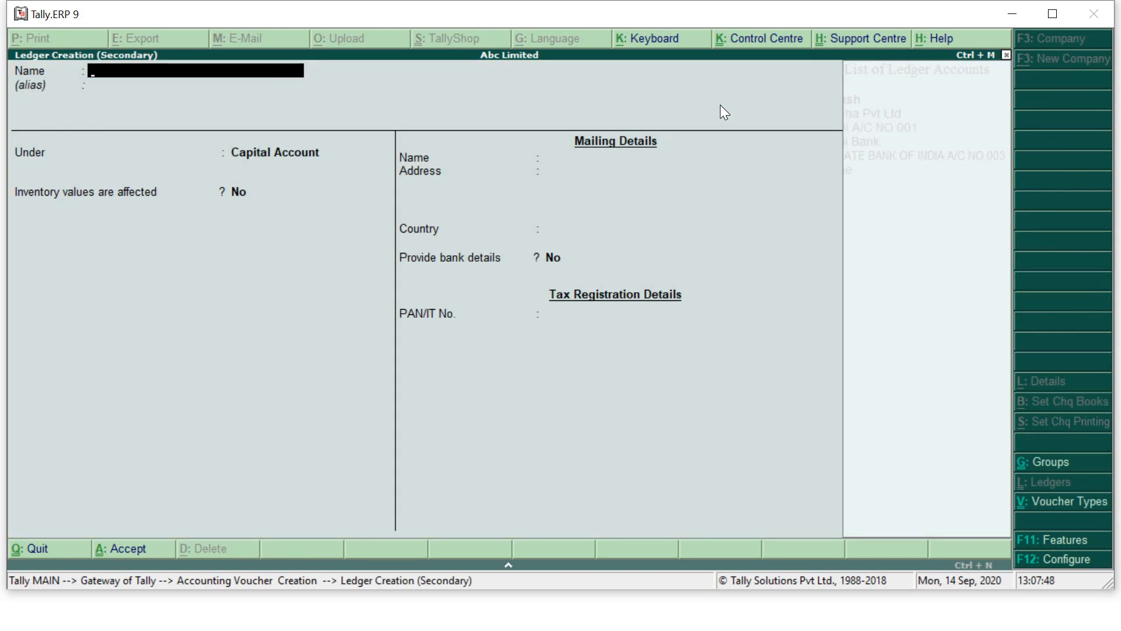
pyautogui.write('Mr. A')
pyautogui.press('Return')
pyautogui.press('Return')
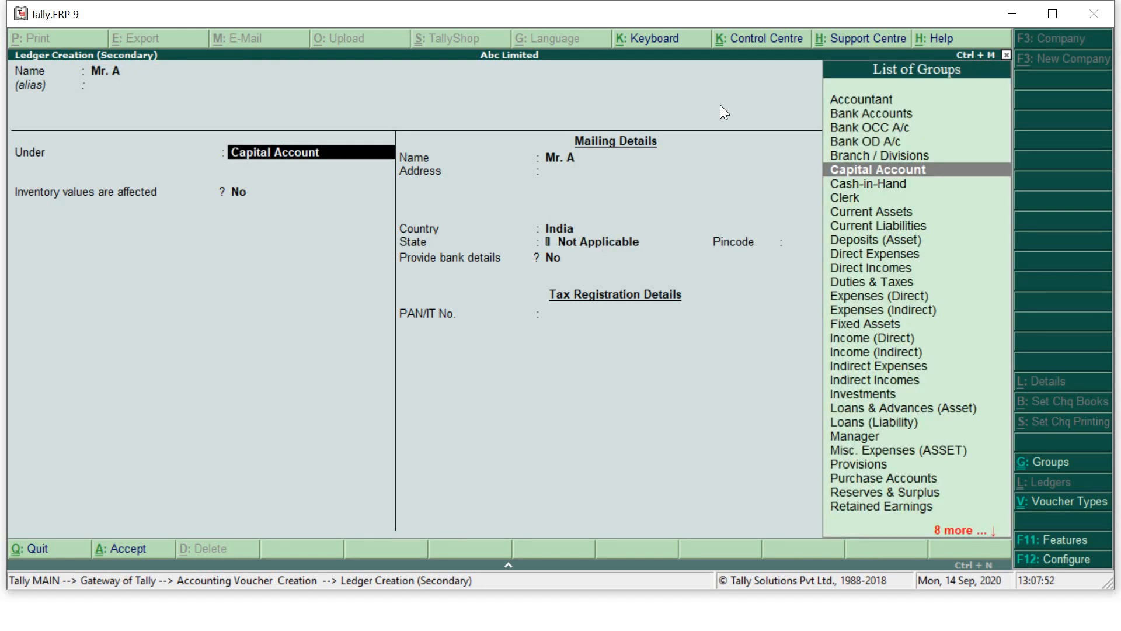
pyautogui.write('Sundr')
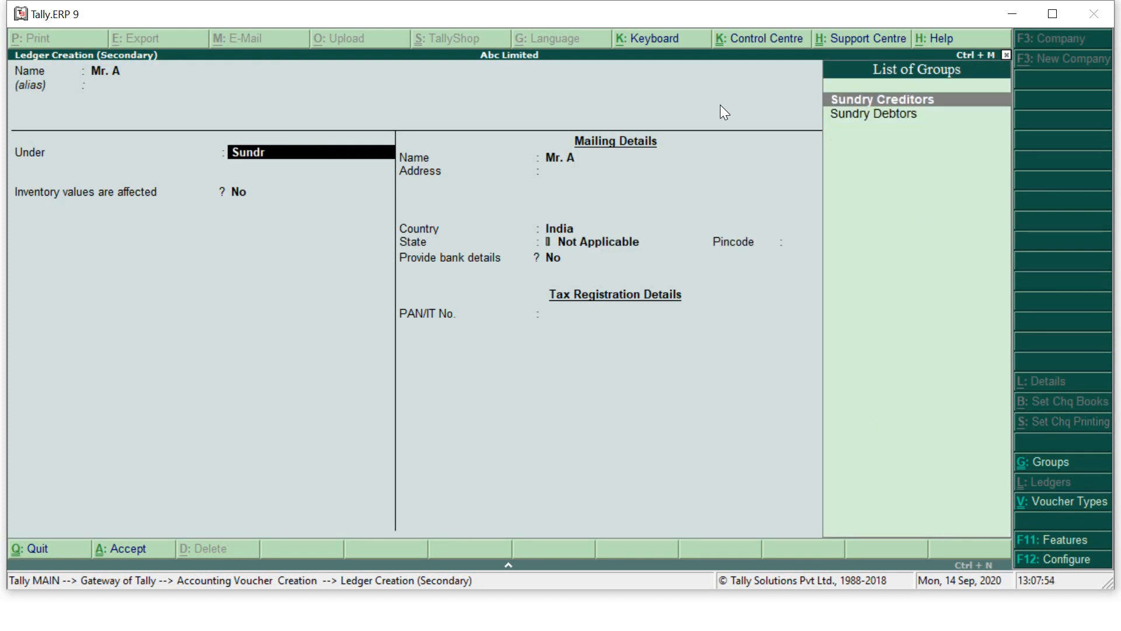
pyautogui.press('Return')
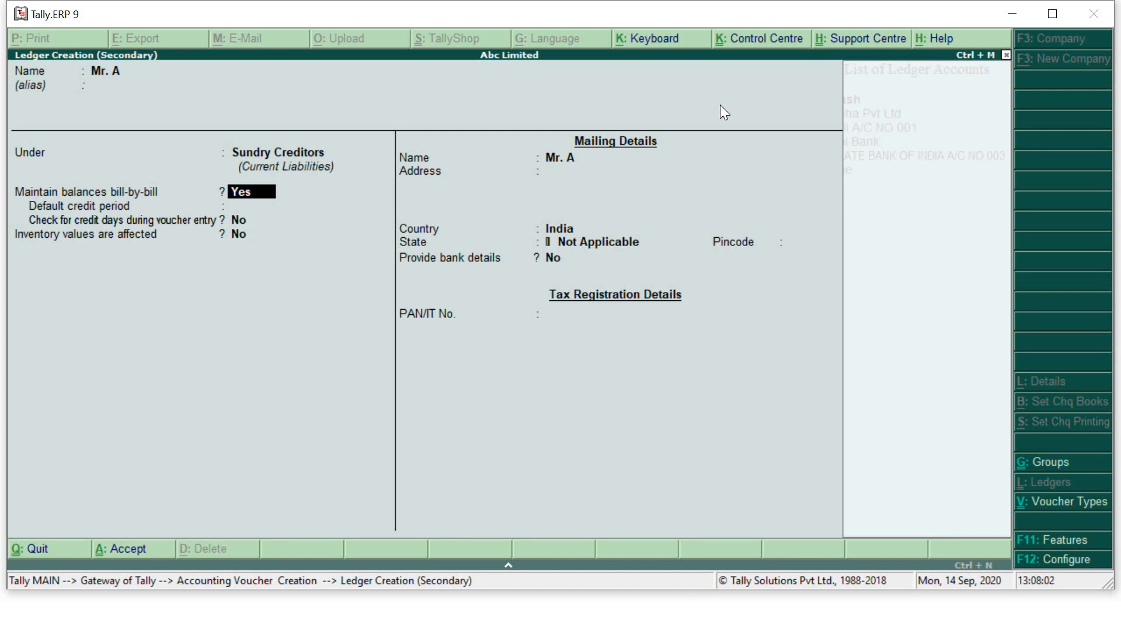
# - Keep bill-by-bill balances on and the default mailing, bank and tax details, and save the supplier ledger
pyautogui.press('Return')
pyautogui.press('Return')
pyautogui.press('Return')
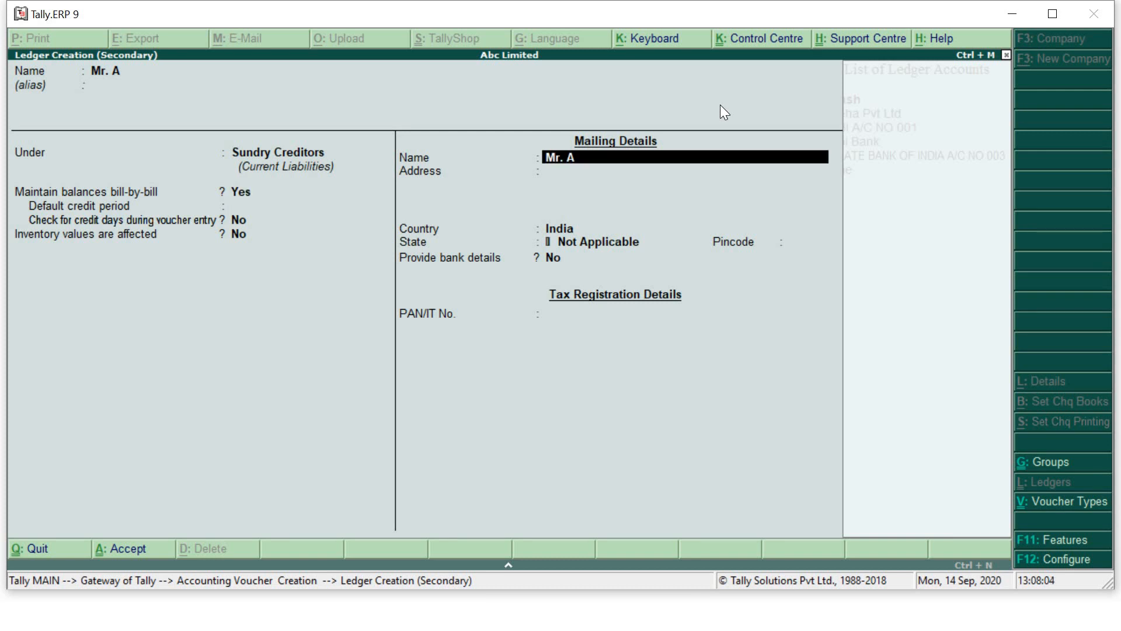
pyautogui.press('Return')
pyautogui.press('Return')
pyautogui.press('Return')
pyautogui.press('Return')
pyautogui.press('Return')
pyautogui.press('Return')
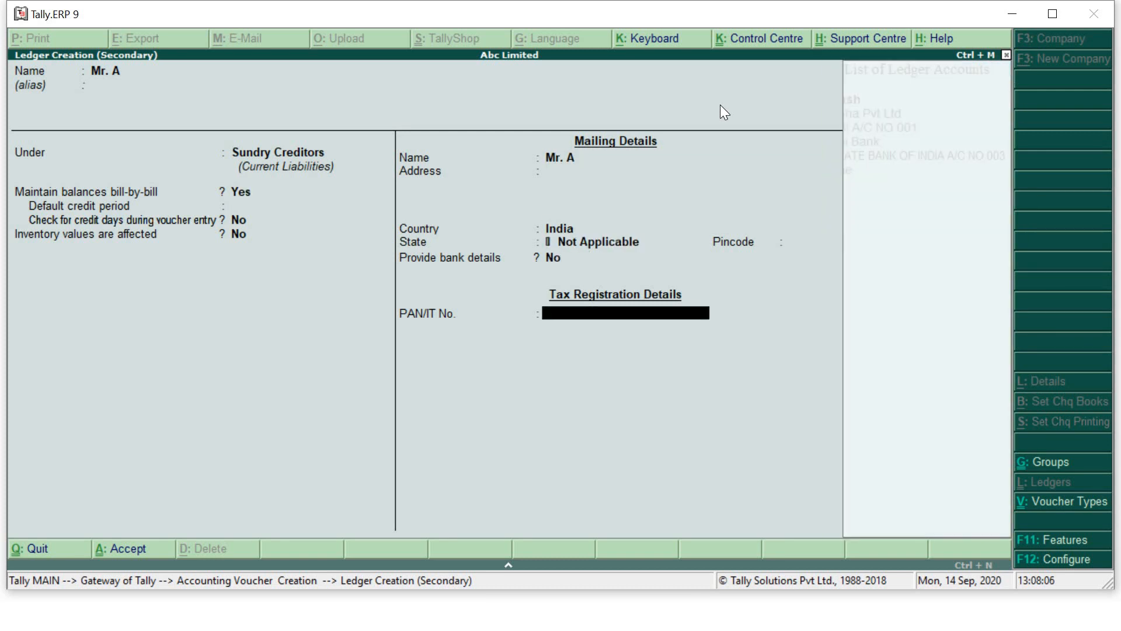
pyautogui.press('Return')
pyautogui.press('Return')
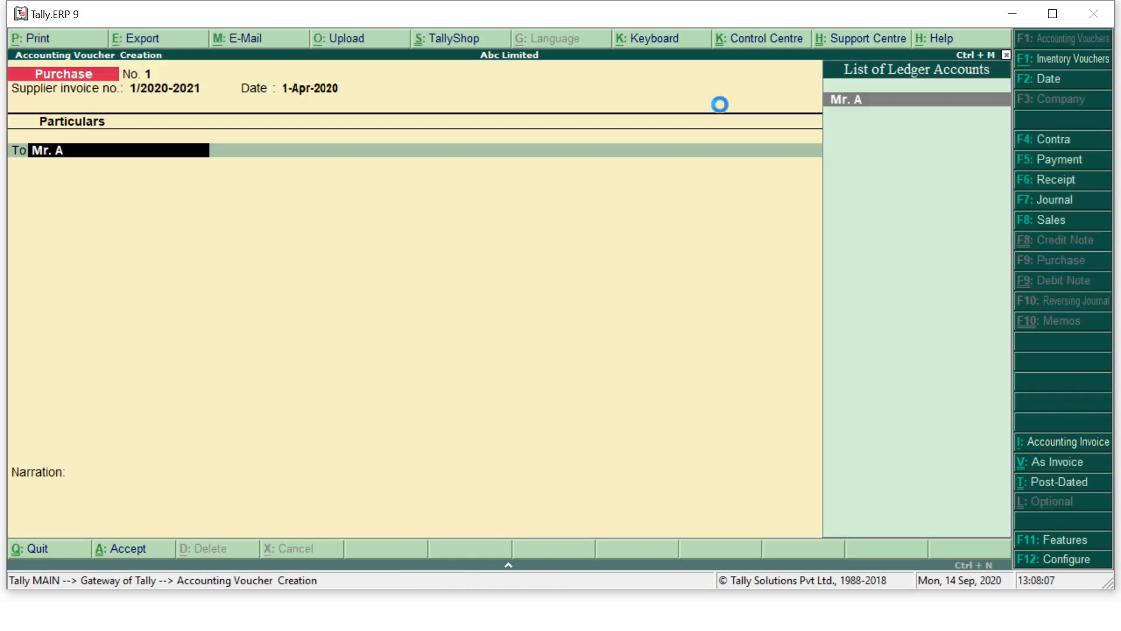
# - Choose the new supplier ledger as the credited party and fill in its address, with Maharashtra as the state
pyautogui.press('Return')
pyautogui.press('Return')
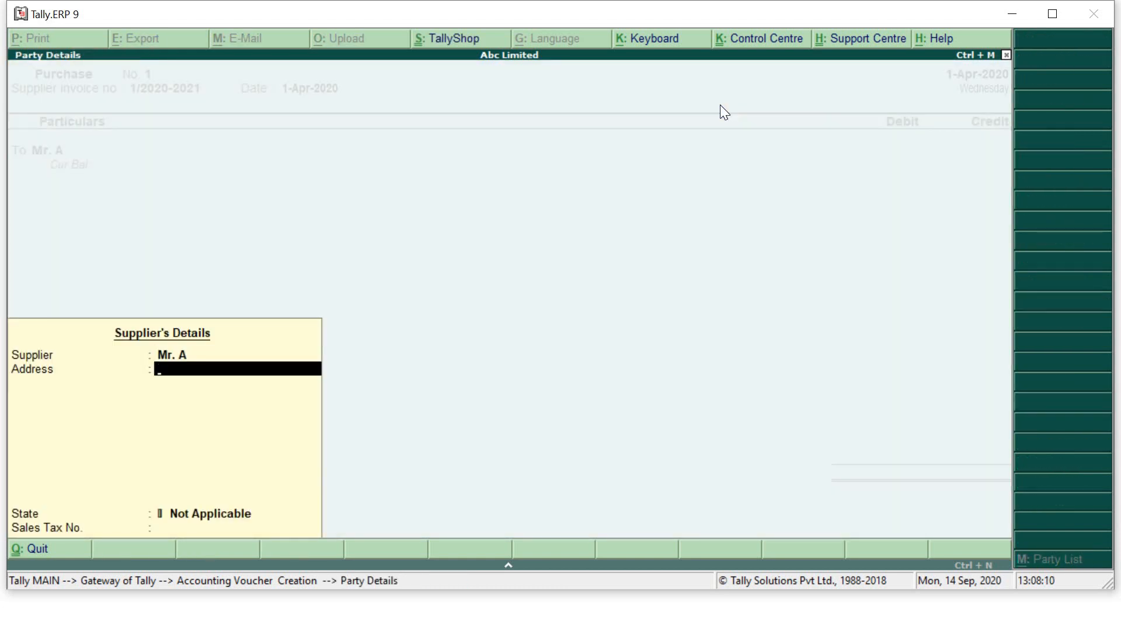
pyautogui.write('Sangli')
pyautogui.press('Return')
pyautogui.press('Return')
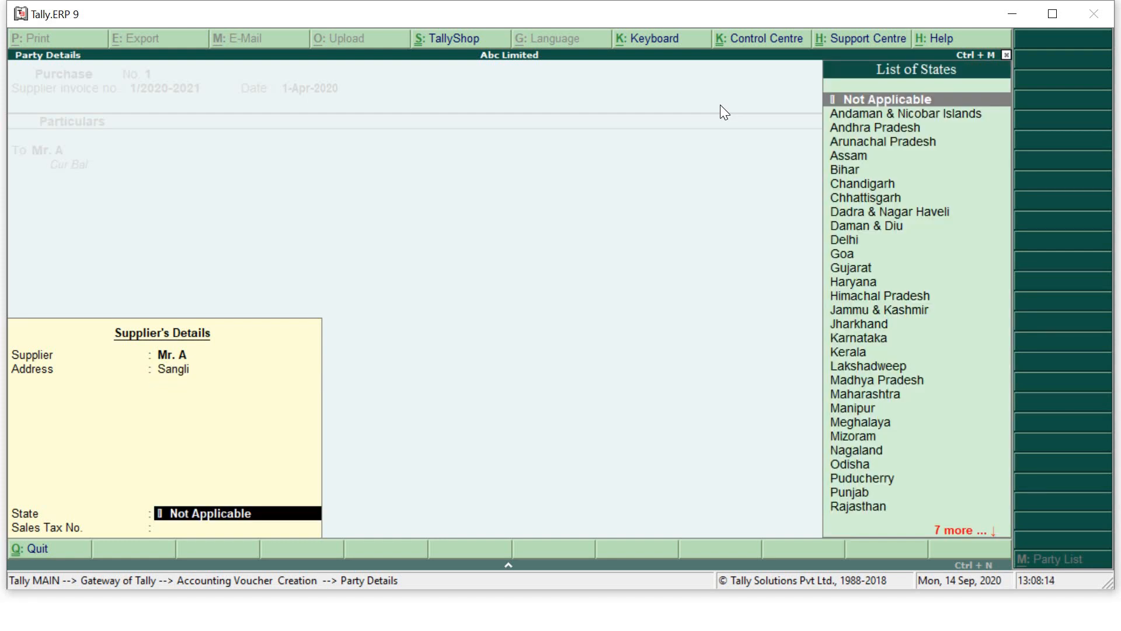
pyautogui.write('Maha')
pyautogui.press('Return')
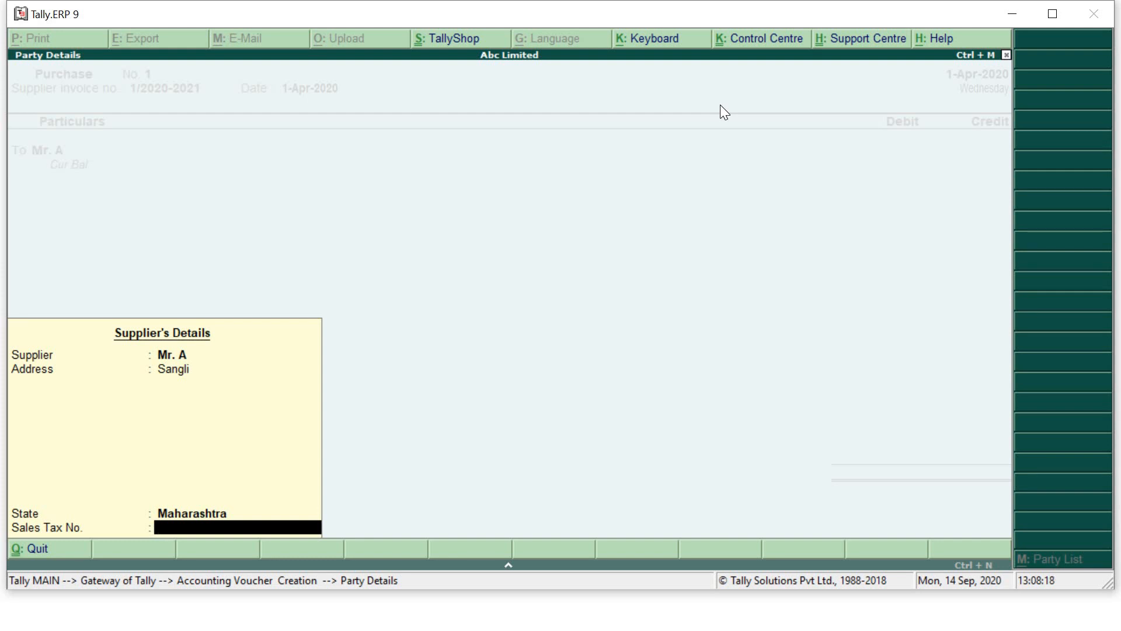
pyautogui.press('Return')
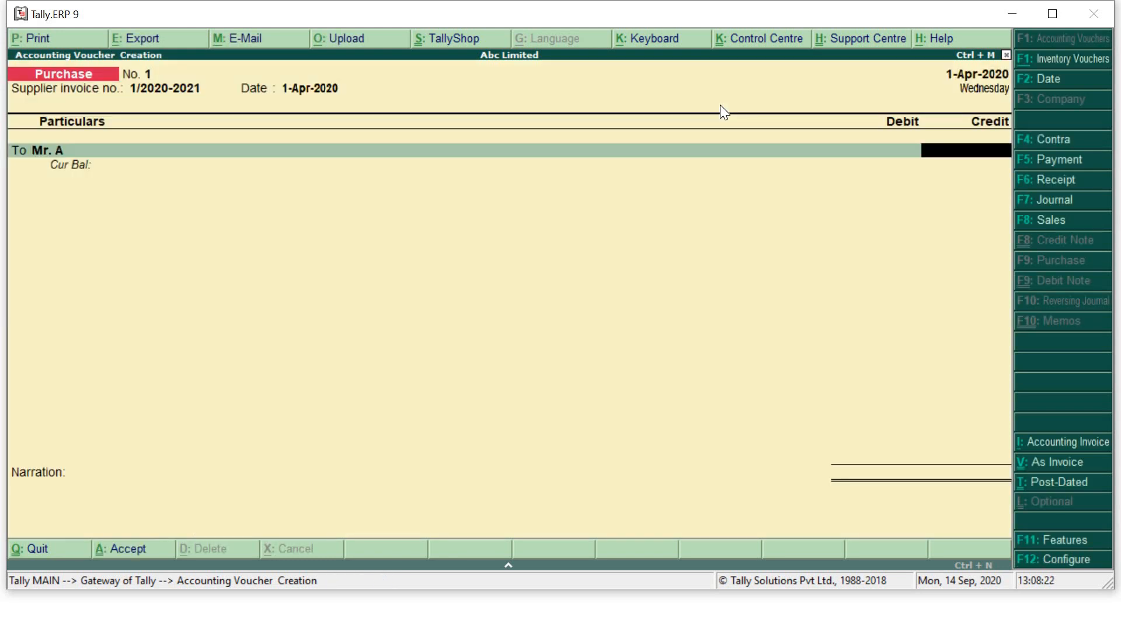
# - Credit the supplier with 10000 and allocate the full amount to a New Ref bill named 1/2020-2021
pyautogui.write('10000')
pyautogui.press('Return')
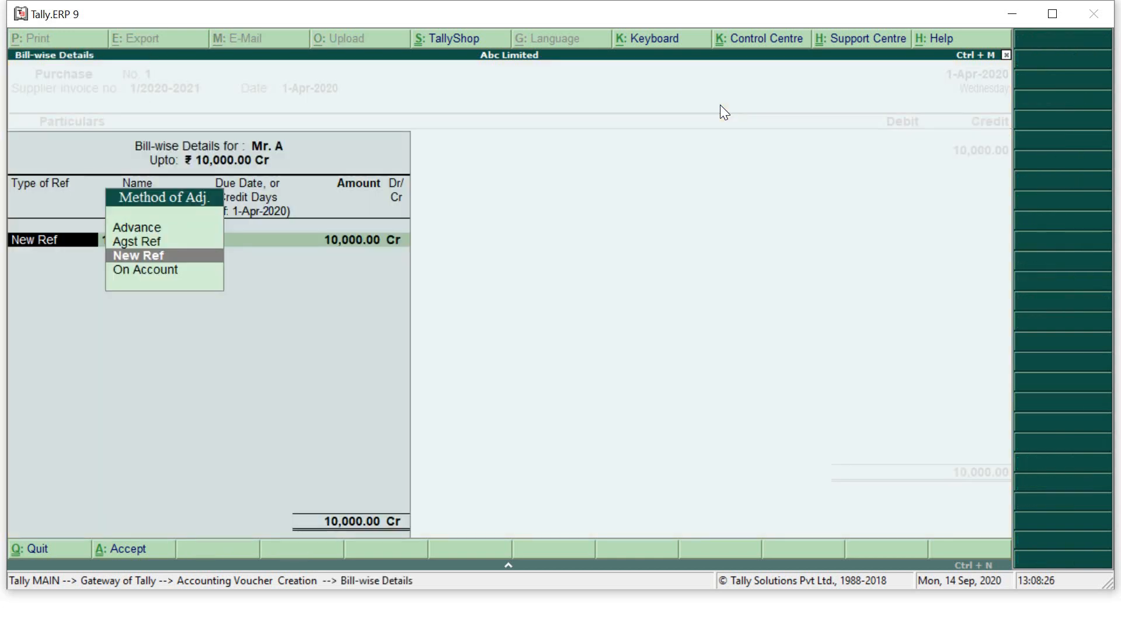
pyautogui.press('Return')
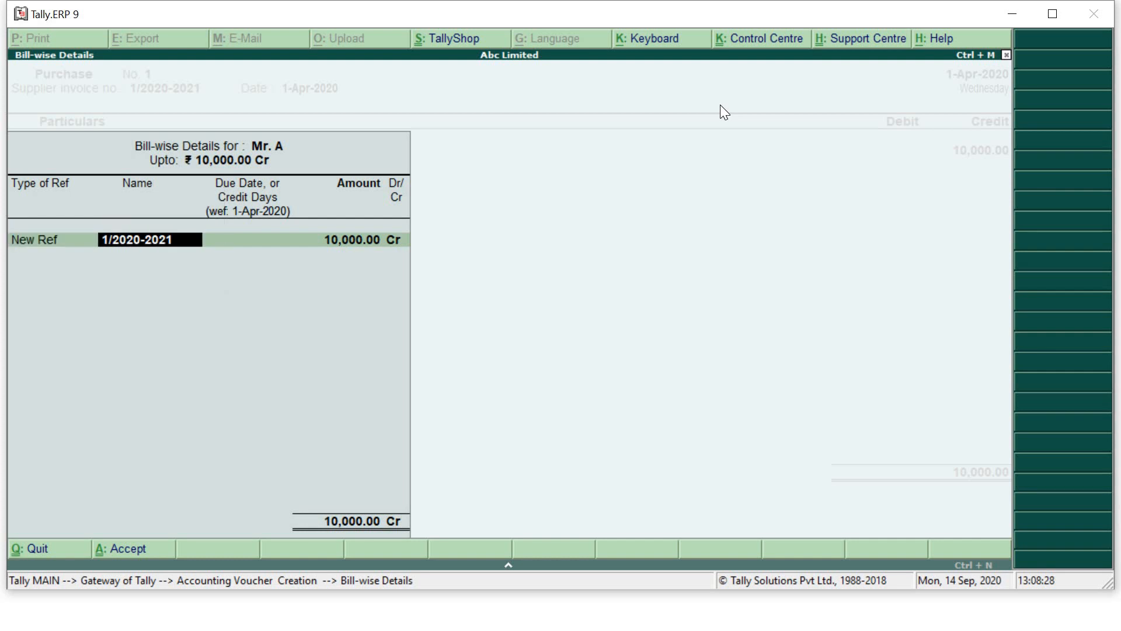
pyautogui.press('Return')
pyautogui.press('Return')
pyautogui.press('Return')
pyautogui.press('Return')
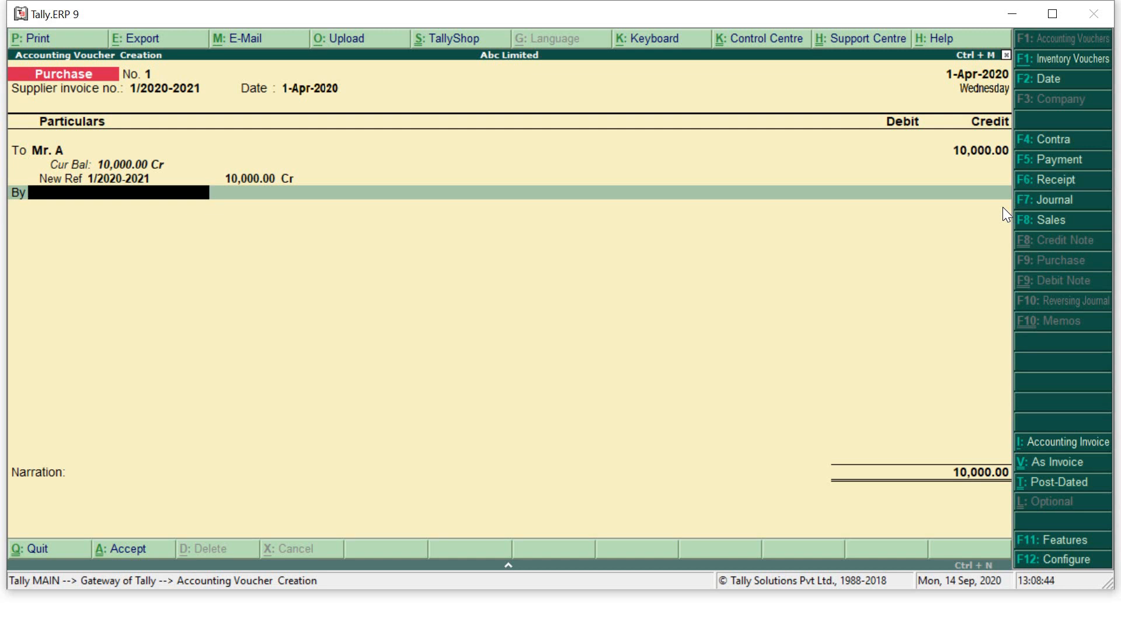
# - Create a Goods Purchase ledger under Purchase Accounts, with inventory values affected set to Yes and ledger type Not Applicable, for the debit line
pyautogui.hotkey('alt', 'c')
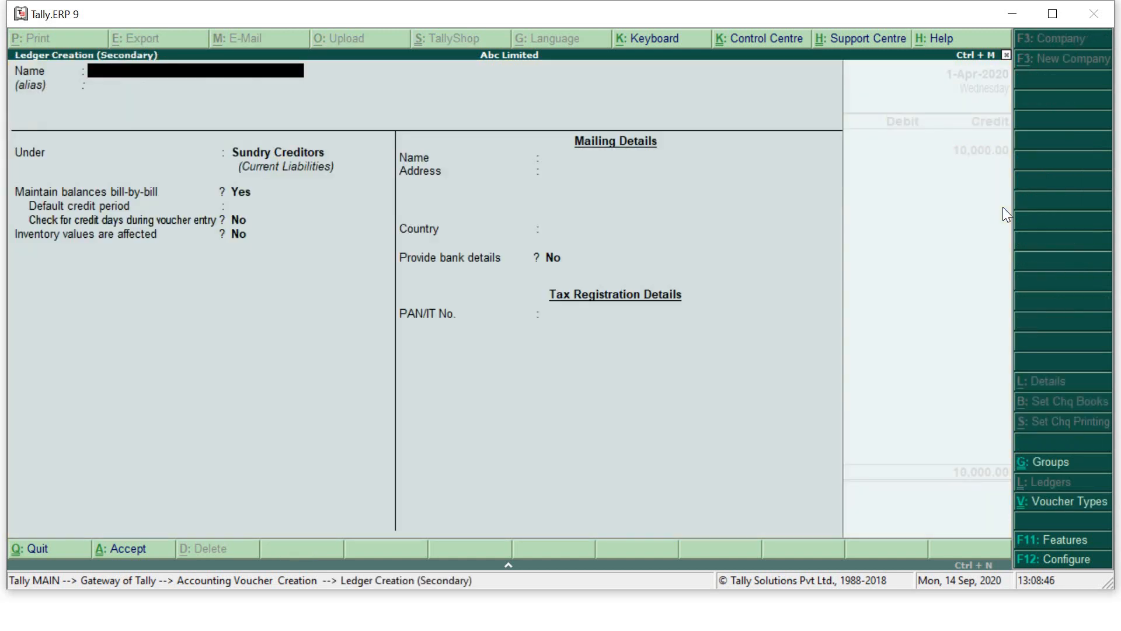
pyautogui.write('Goods Purchase')
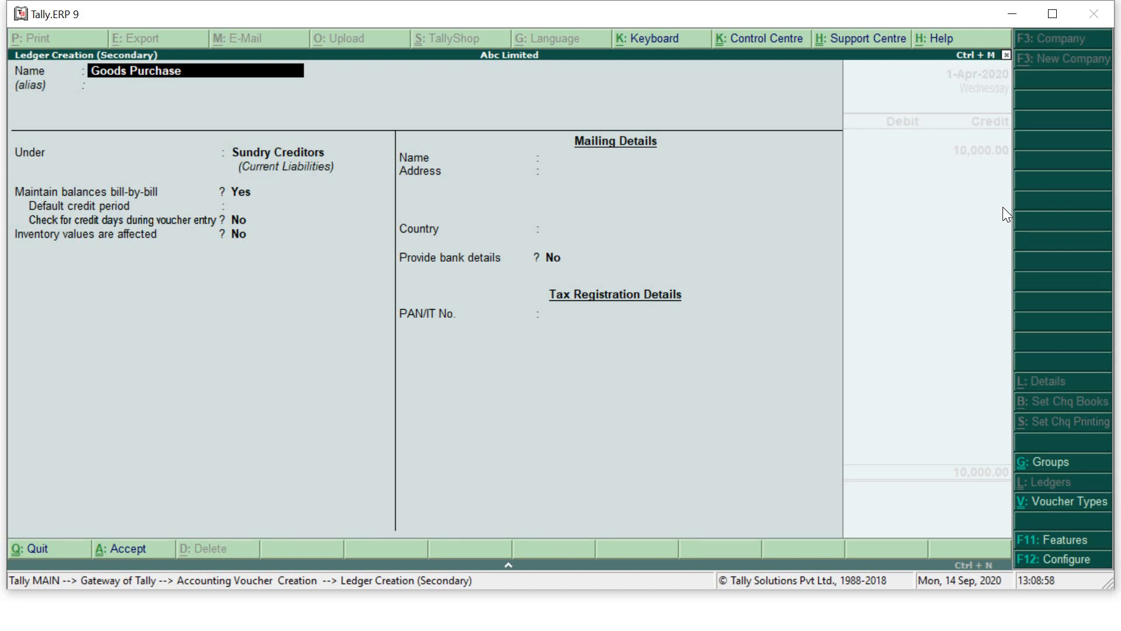
pyautogui.press('Return')
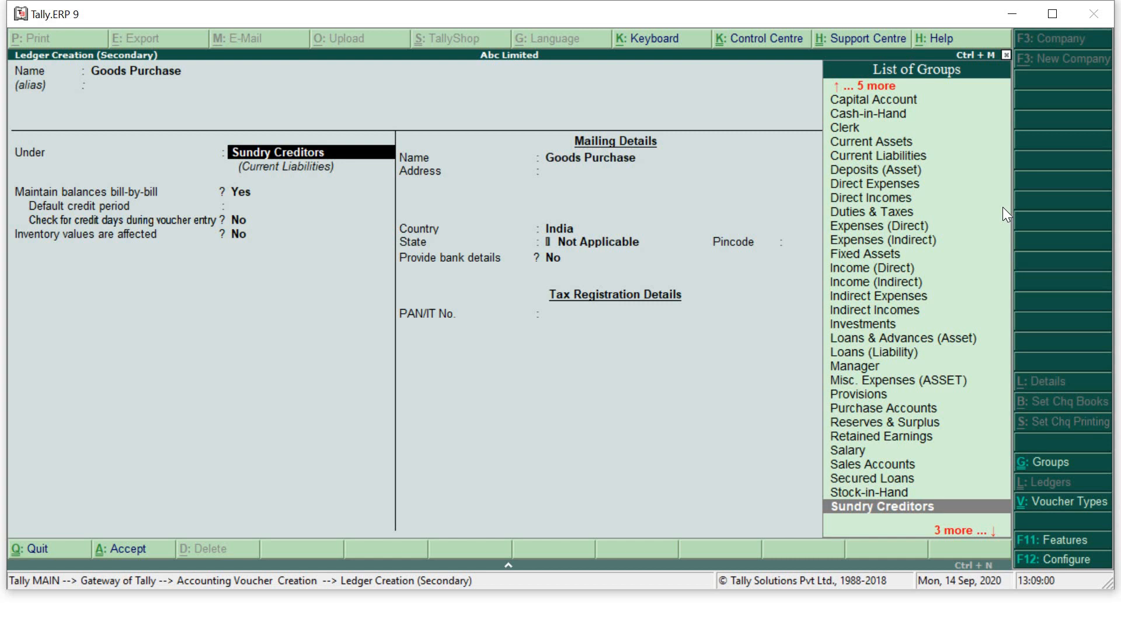
pyautogui.write('Purc')
pyautogui.press('Return')
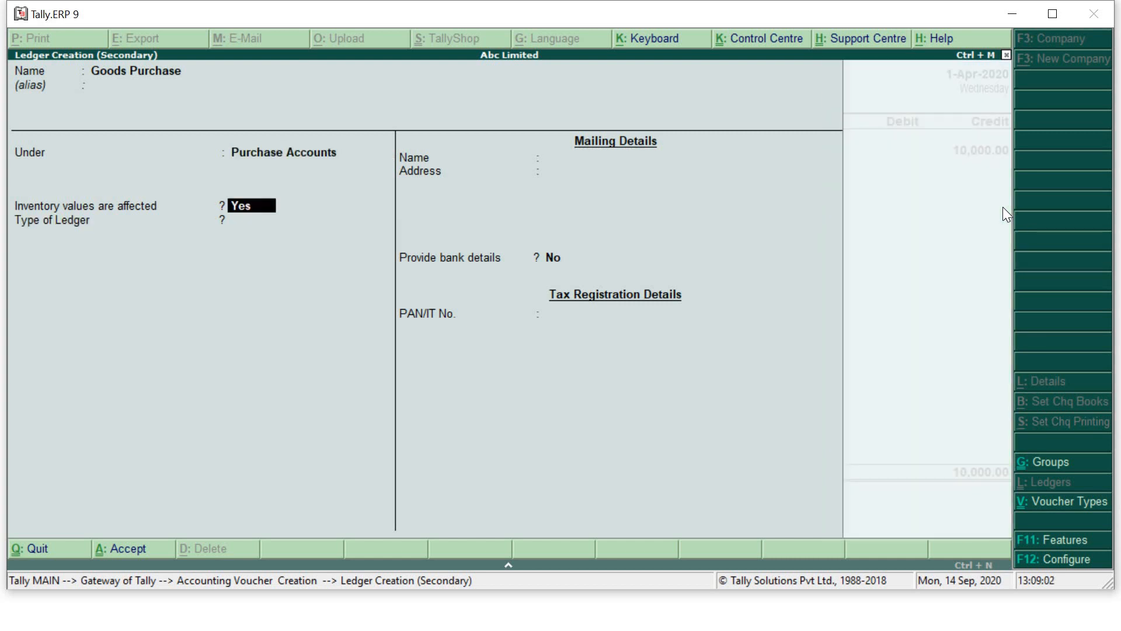
pyautogui.press('Return')
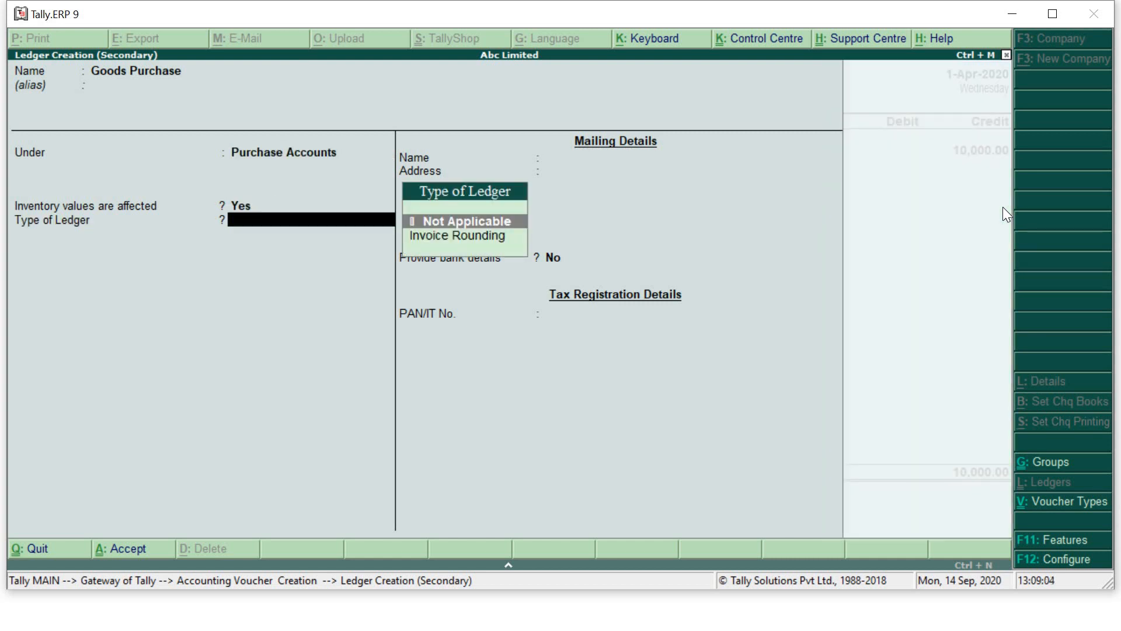
pyautogui.press('Return')
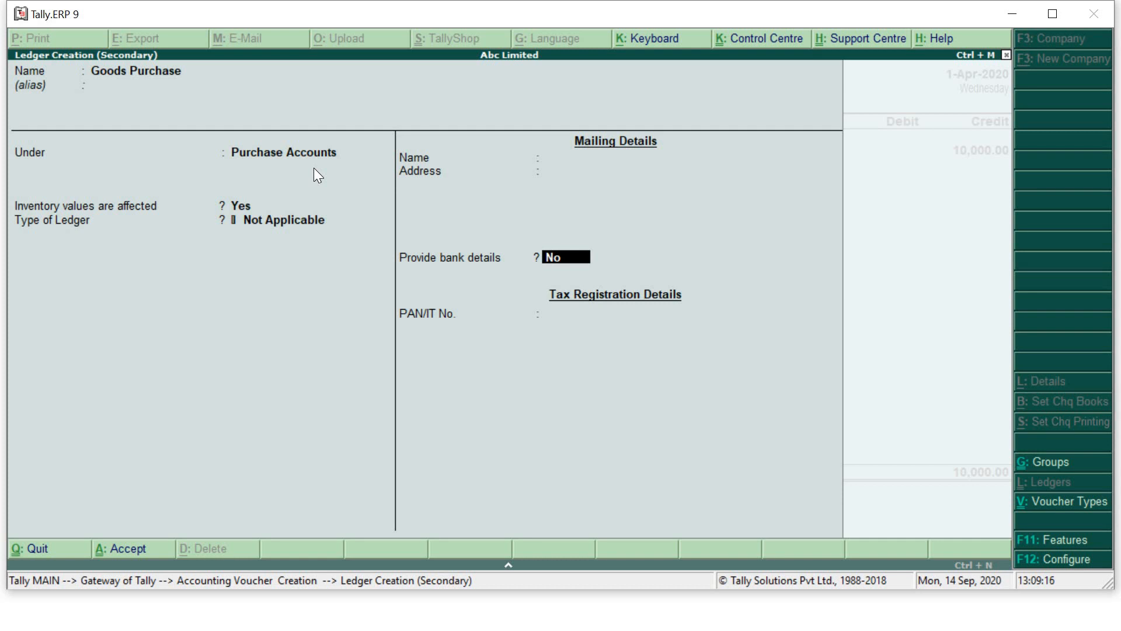
pyautogui.press('Return')
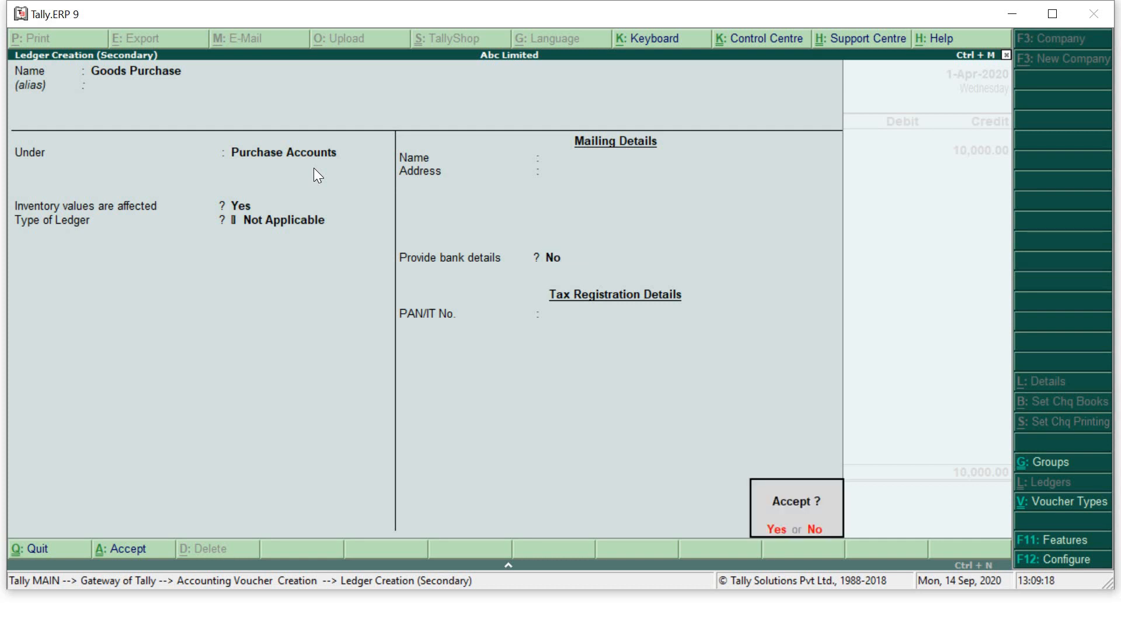
pyautogui.press('Return')
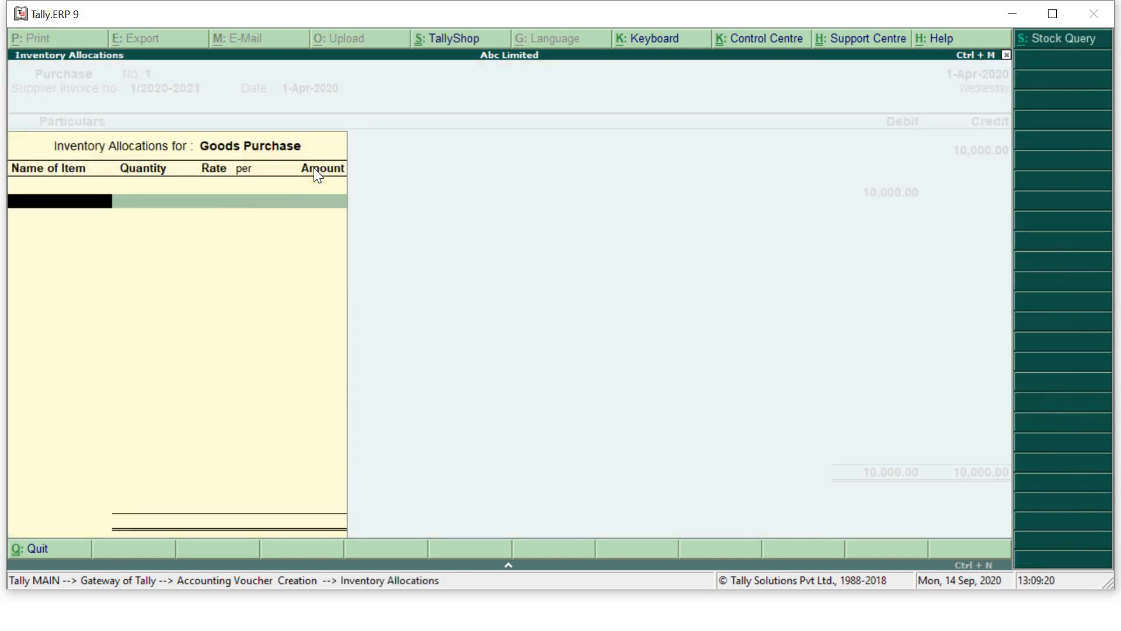
# - Leave the inventory allocations empty, keep the 10,000.00 debit to Goods Purchase, and enter the narration "Being Goods Purchased"
pyautogui.press('Escape')
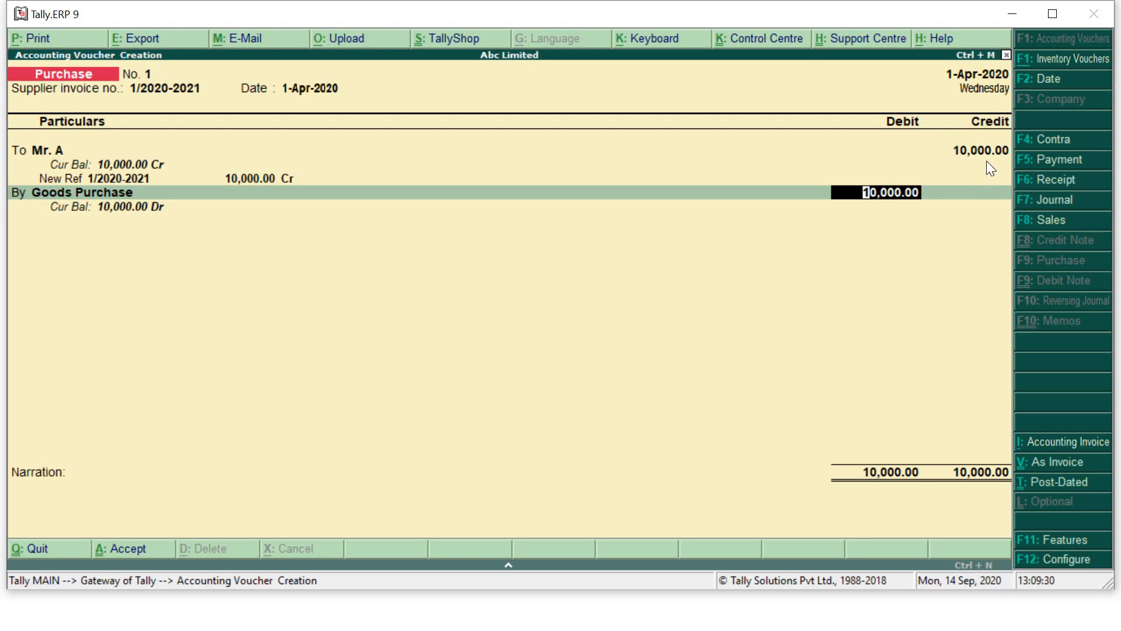
pyautogui.press('Return')
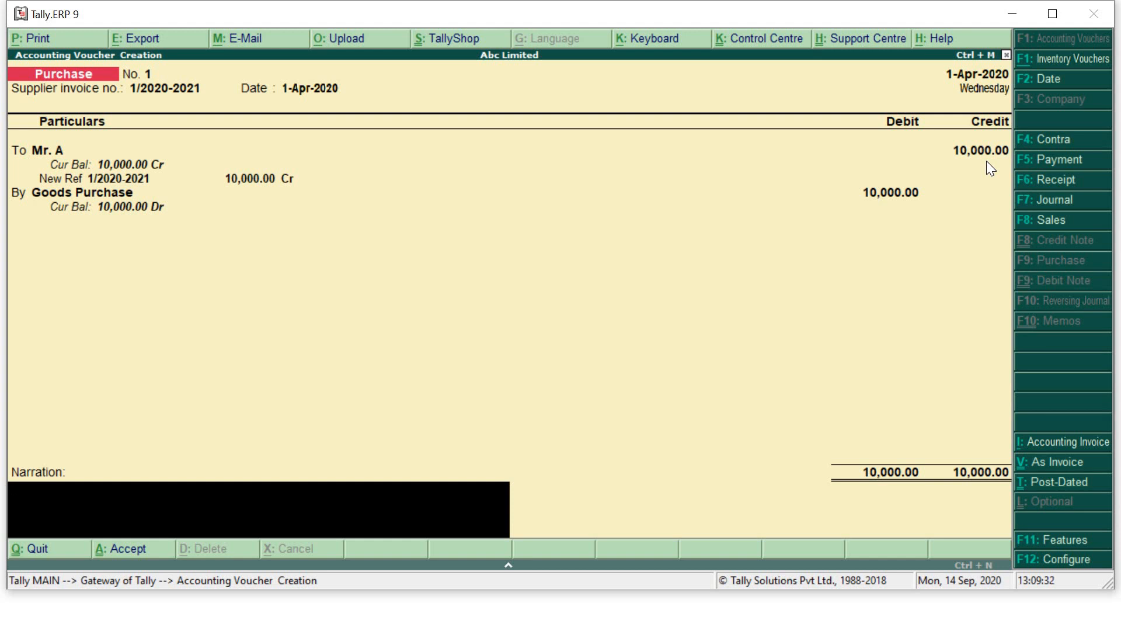
pyautogui.write('Being Goods Purchased')
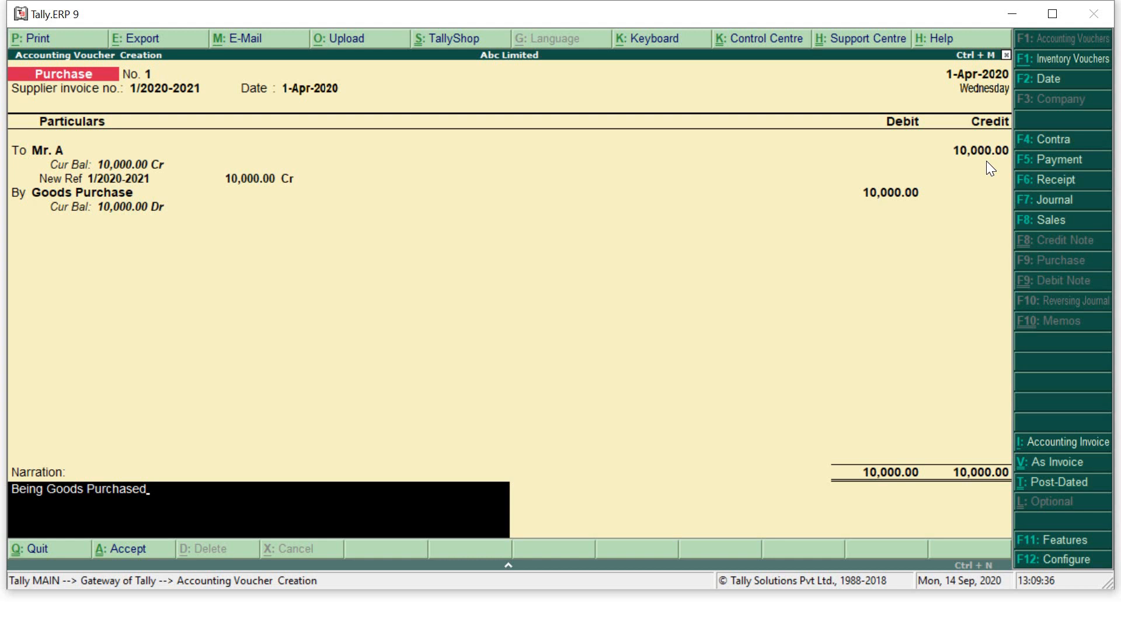
pyautogui.press('Return')
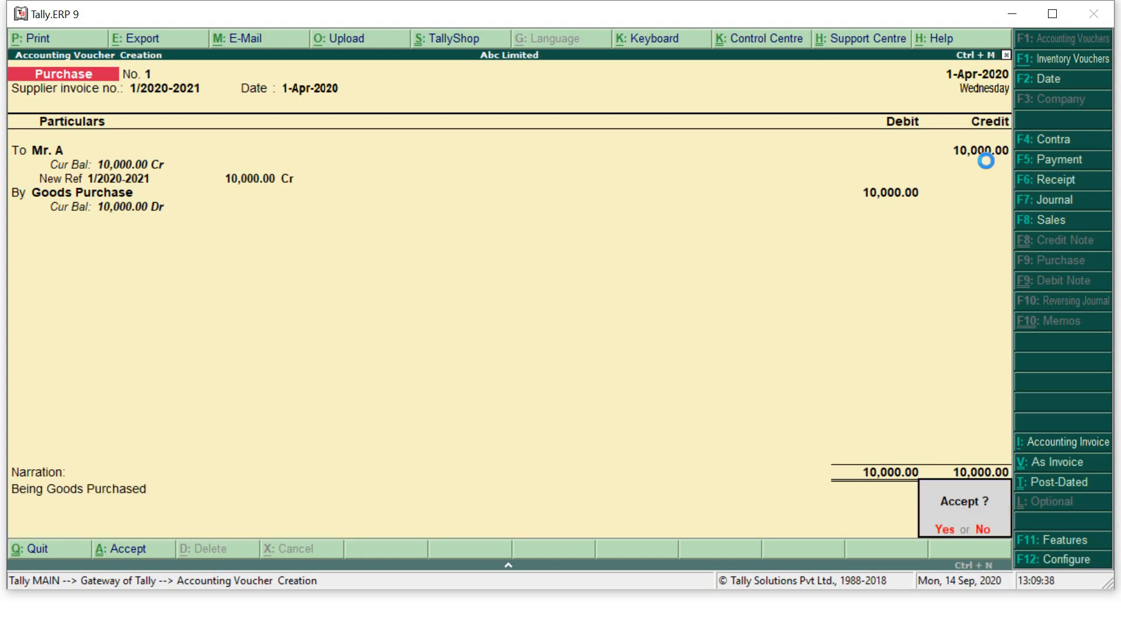
# - Accept the completed purchase voucher and leave voucher entry for the Gateway of Tally
pyautogui.press('Return')
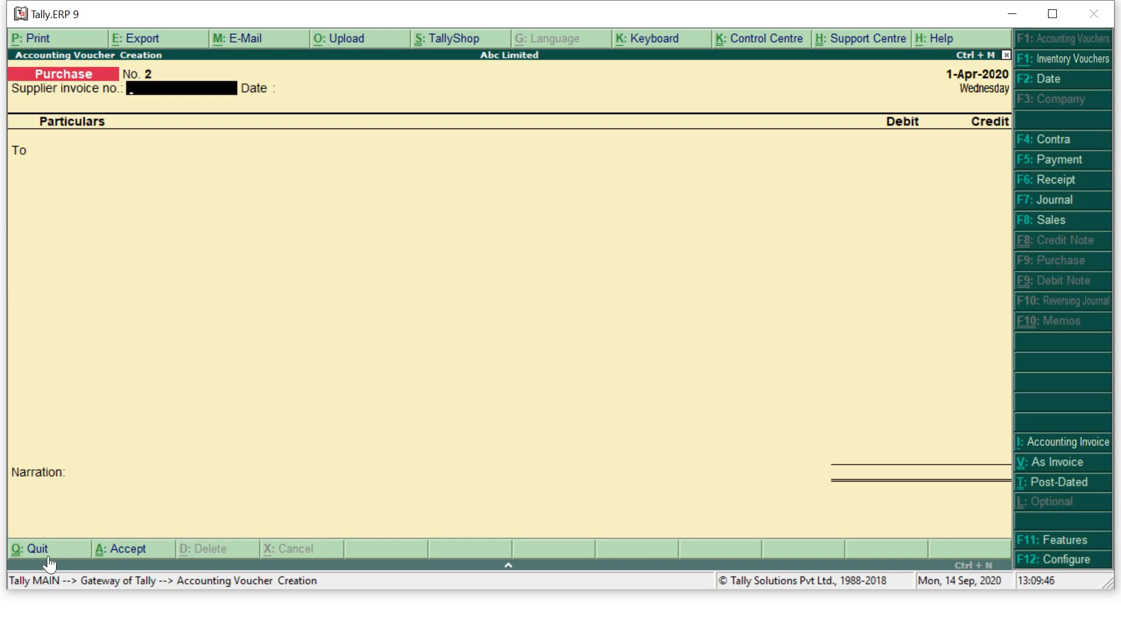
pyautogui.press('Escape')
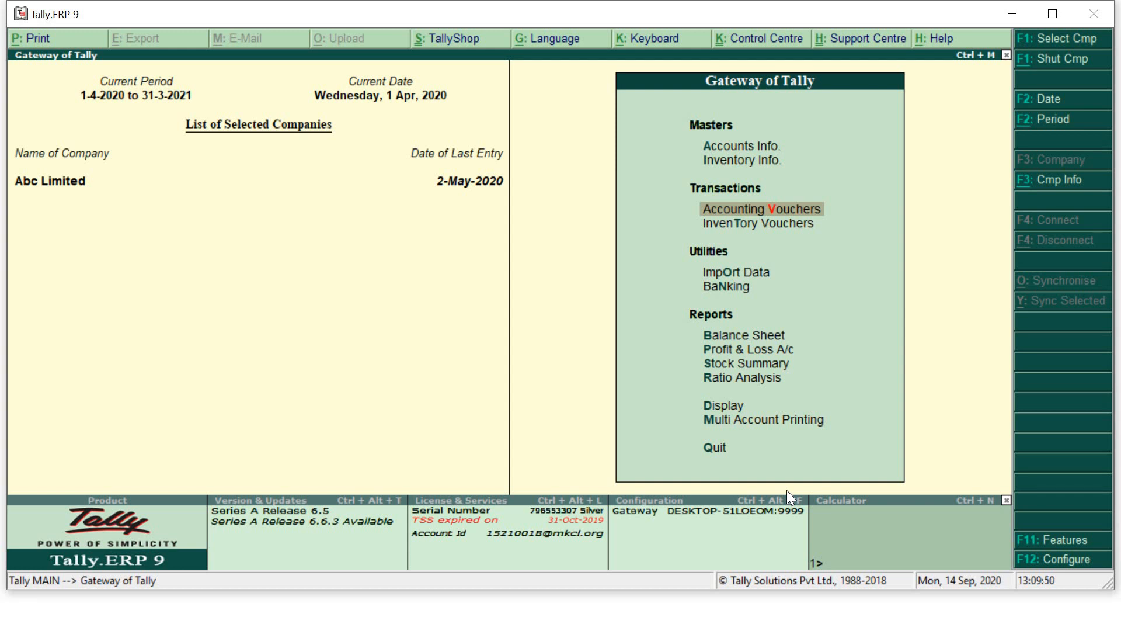
# - View the Profit & Loss A/c report and drill down into its Purchase Accounts group
pyautogui.press('Down')
pyautogui.press('Down')
pyautogui.press('Down')
pyautogui.press('Down')
pyautogui.press('Down')
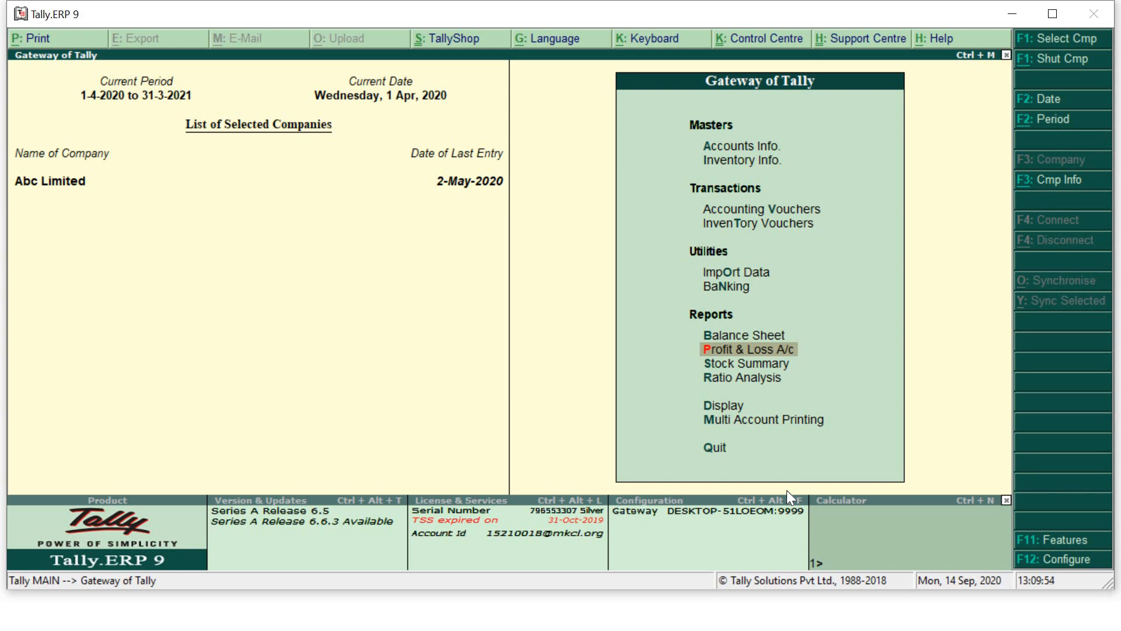
pyautogui.press('Return')
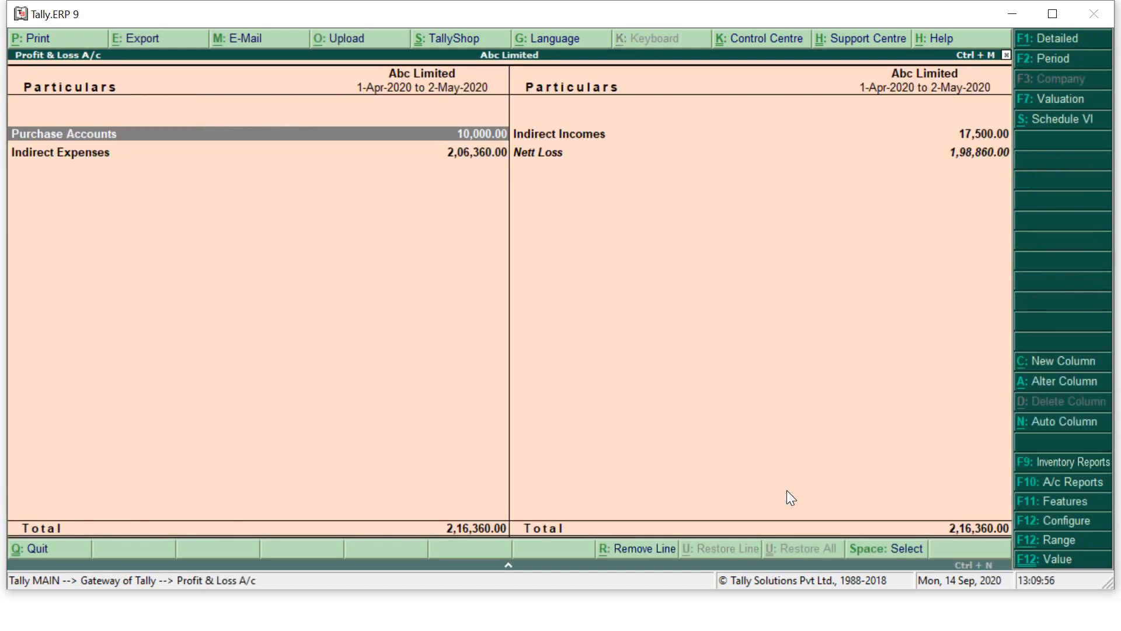
pyautogui.click(135, 139)
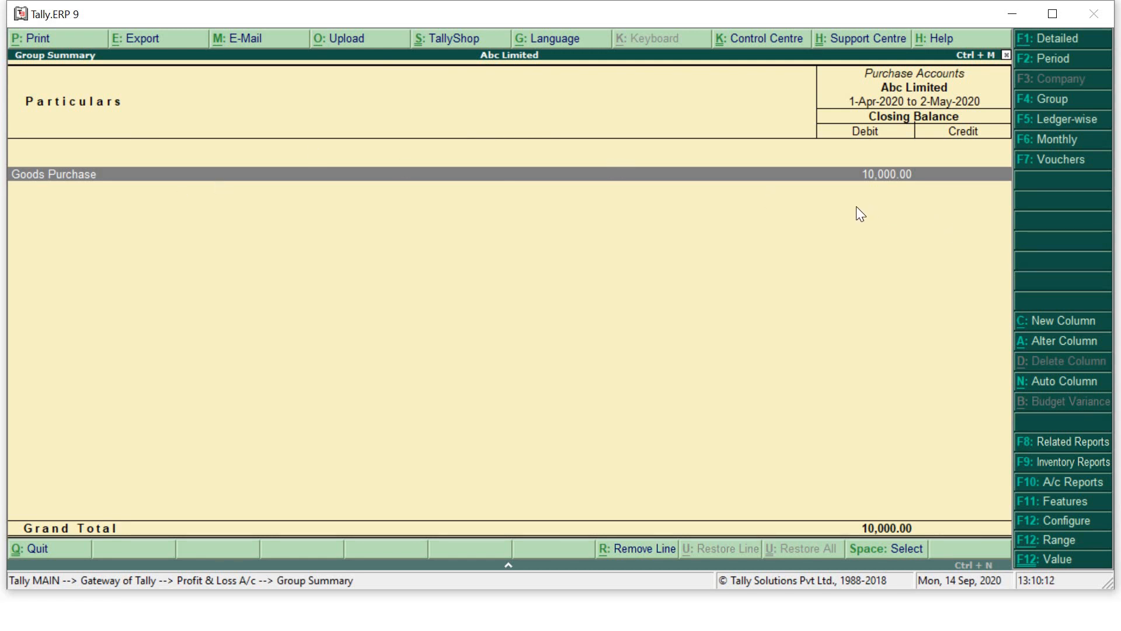
# - Examine the April vouchers of the Goods Purchase ledger, then return to the Gateway of Tally
pyautogui.press('Return')
pyautogui.press('Up')
pyautogui.press('Return')
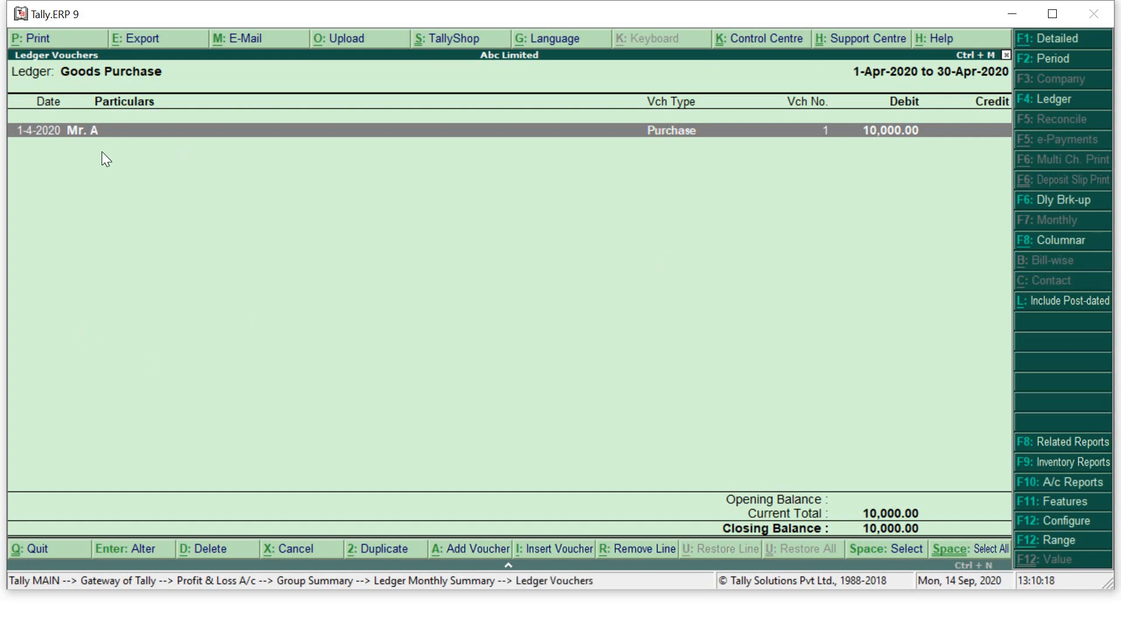
pyautogui.click(52, 551)
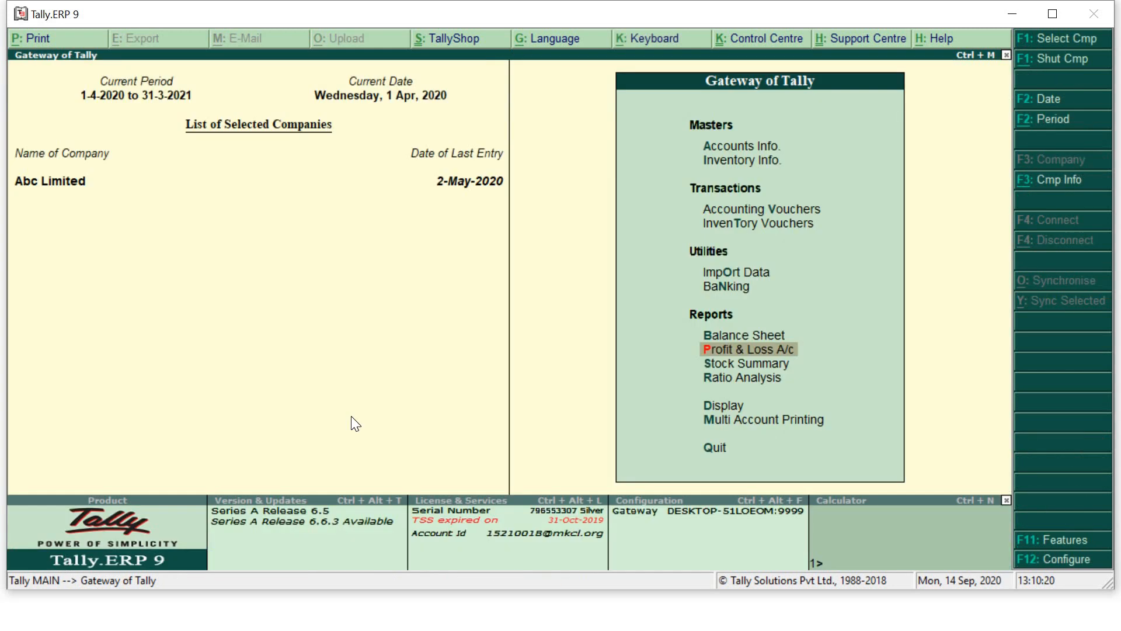
# - Review the Purchase Accounts group summary from the Profit & Loss A/c again and return to the Gateway of Tally
pyautogui.press('Return')
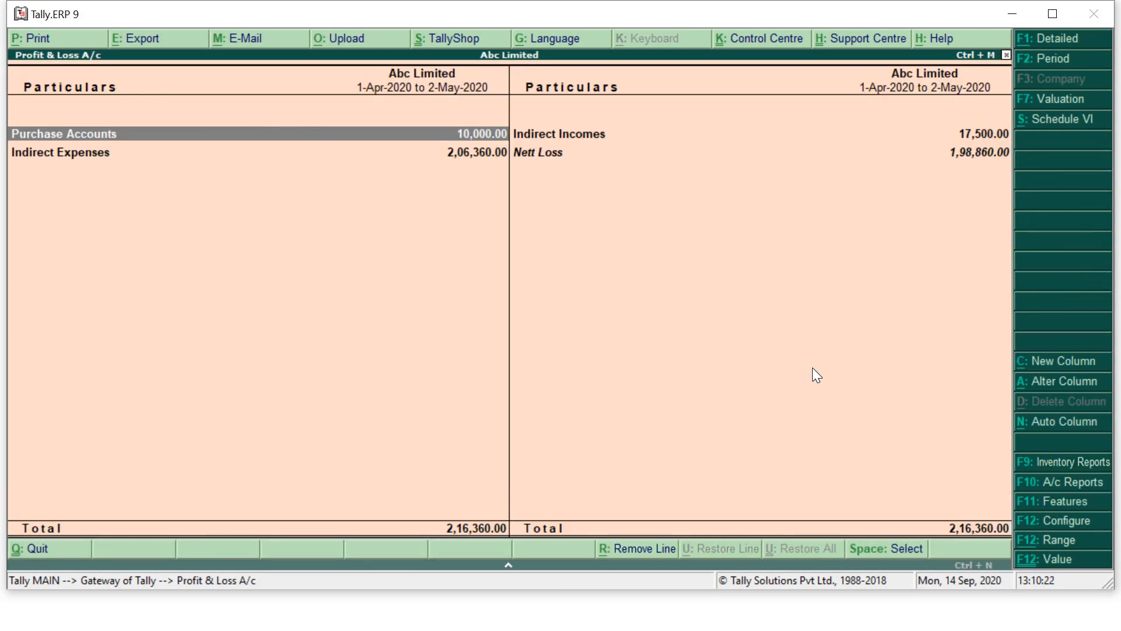
pyautogui.press('Return')
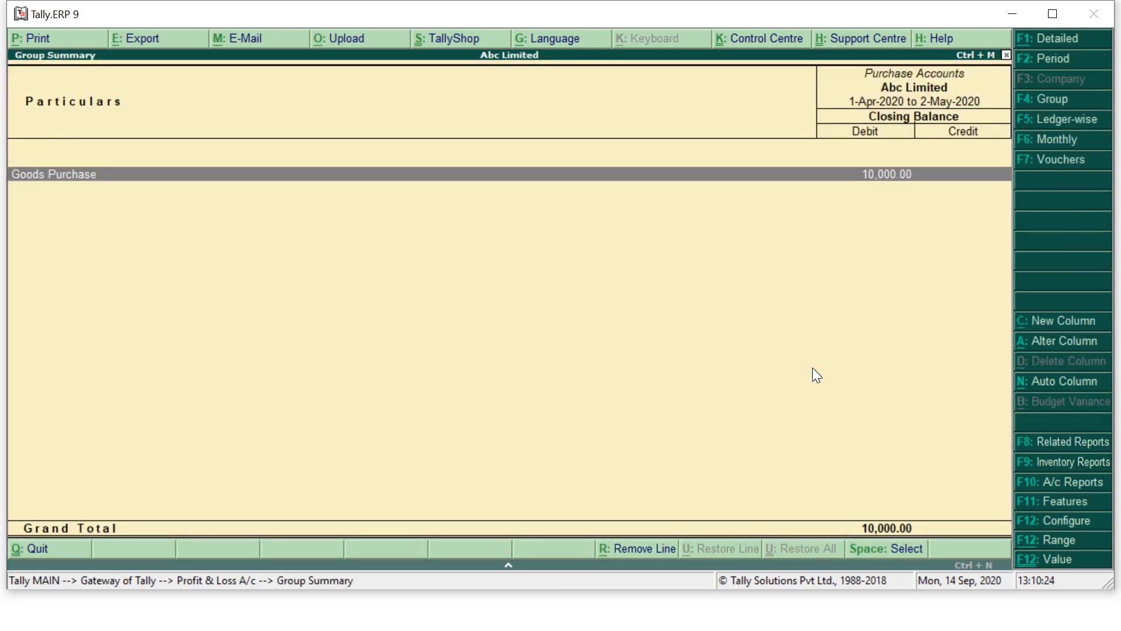
pyautogui.click(52, 552)
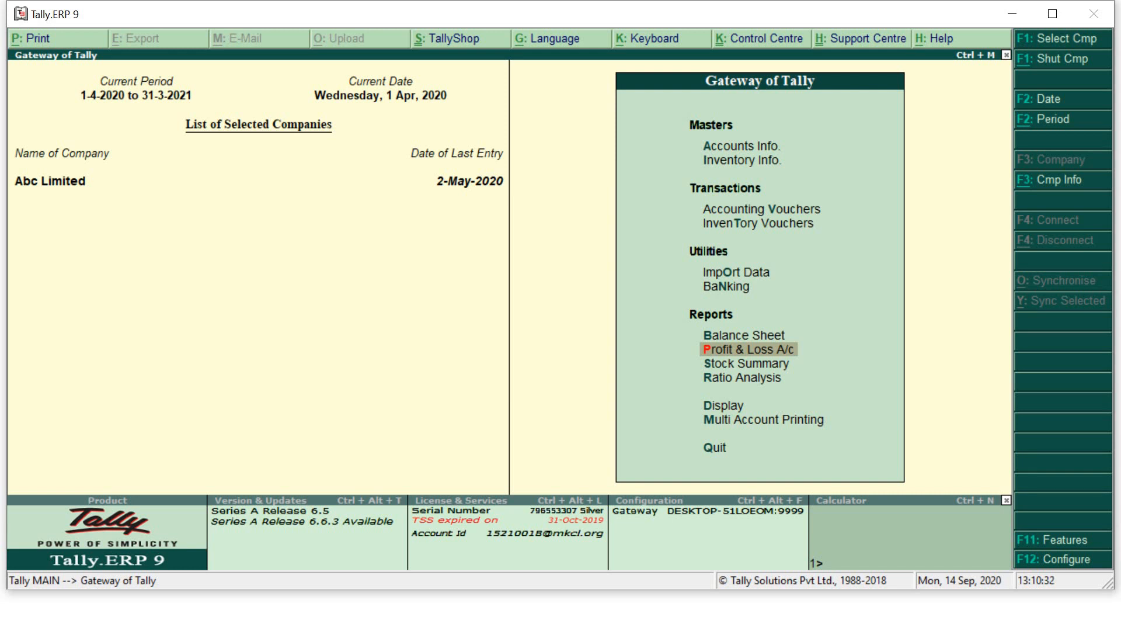
# - View the Balance Sheet and drill down through Current Liabilities into the Sundry Creditors group
pyautogui.press('Up')
pyautogui.press('Return')
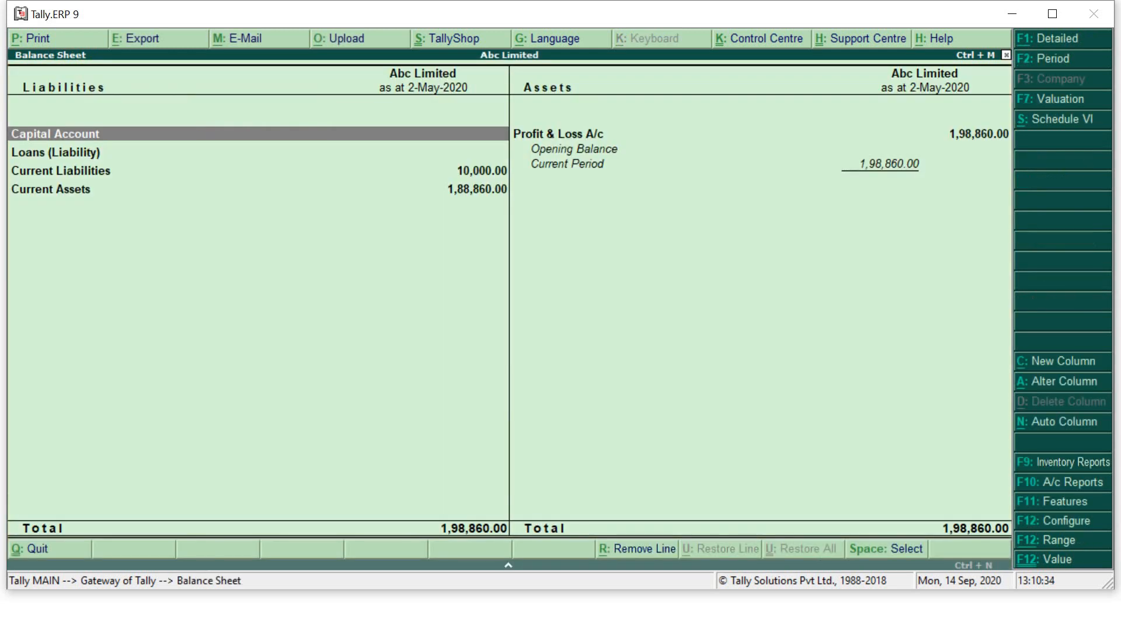
pyautogui.press('Down')
pyautogui.press('Down')
pyautogui.press('Return')
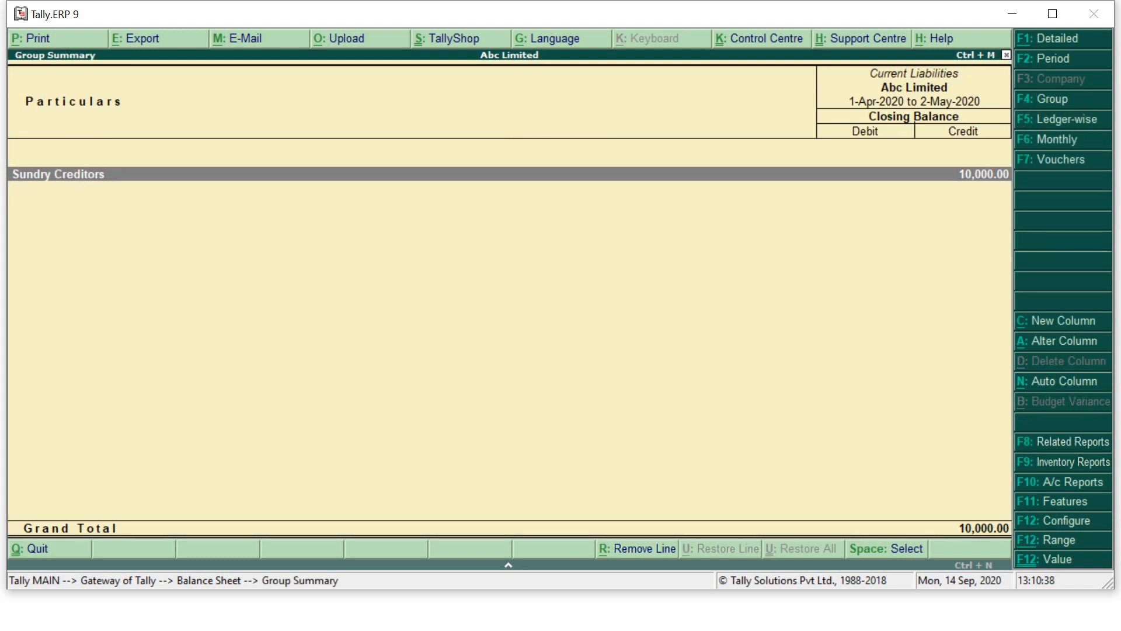
pyautogui.press('Return')
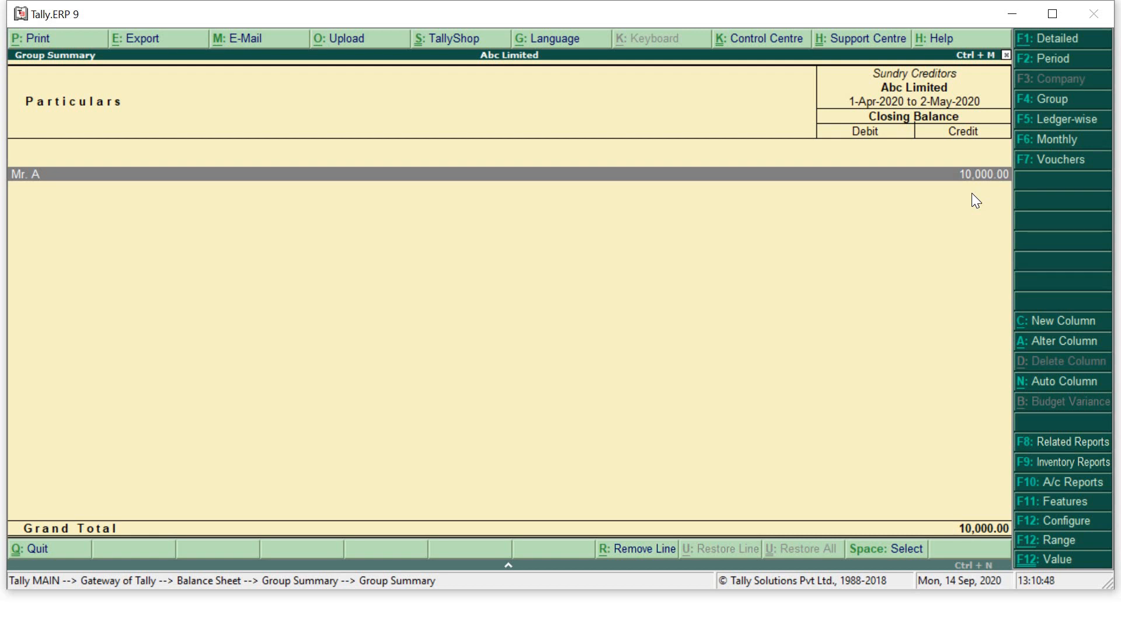
# - Examine the April vouchers of the supplier's ledger under Sundry Creditors
pyautogui.press('Return')
pyautogui.press('Up')
pyautogui.press('Return')
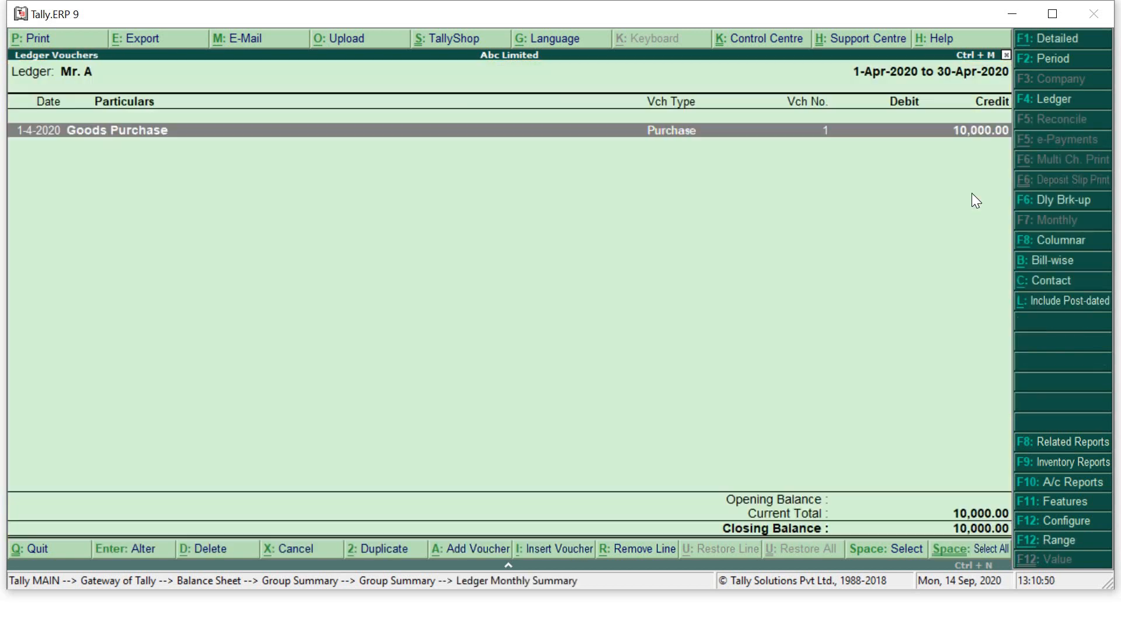